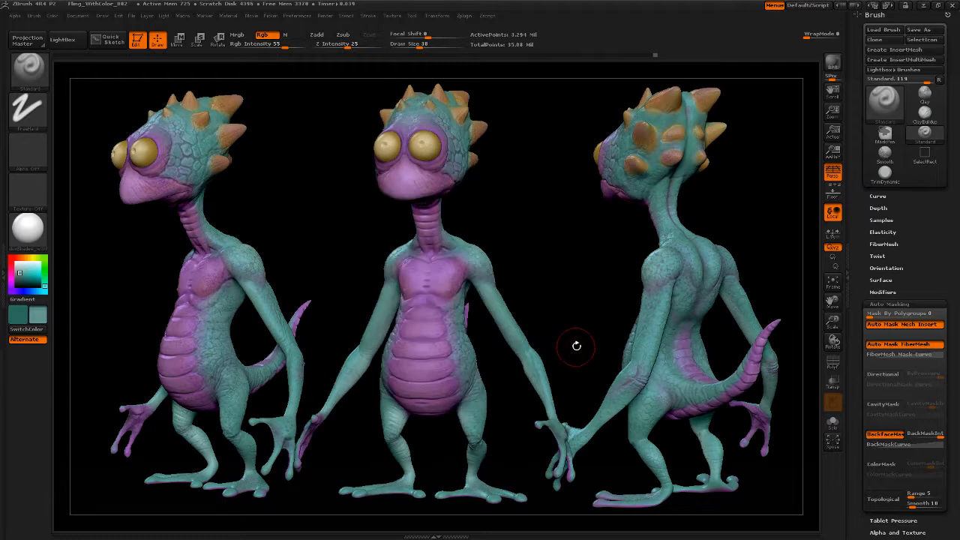
Clear the canvas and snapshot the character side by side in three-quarter, front and back views
key("ctrl")
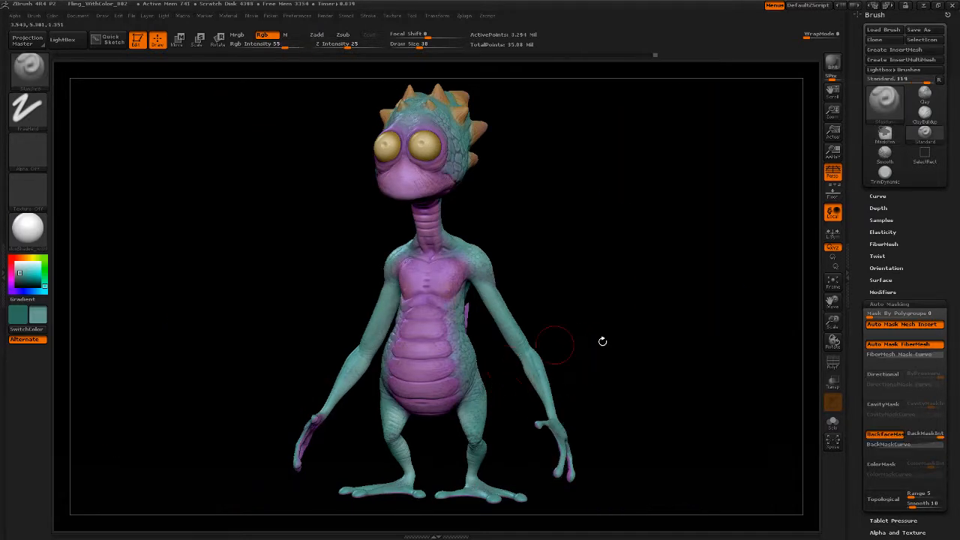
mouse_move(616, 352)
left_mouse_down()
mouse_move(607, 357)
mouse_move(623, 364)
mouse_move(496, 382)
mouse_move(509, 372)
left_mouse_up()
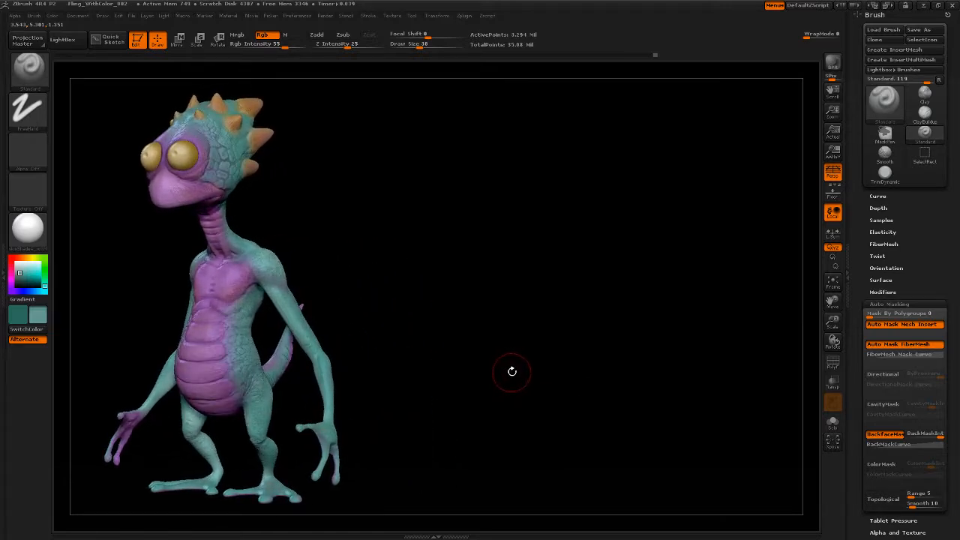
key("shift")
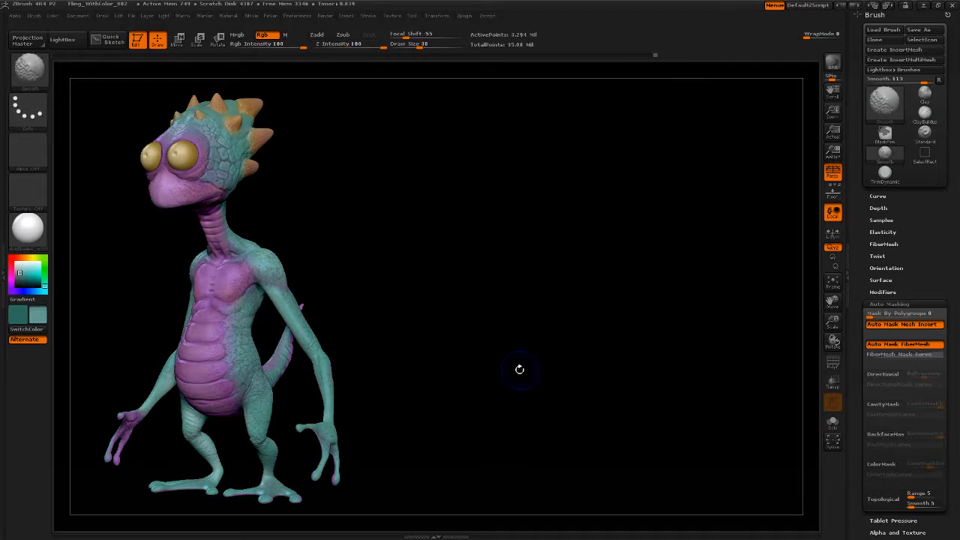
left_click_drag(414, 385, 642, 377, "alt")
left_click_drag(581, 364, 724, 315, "shift")
left_click_drag(777, 297, 762, 298, "alt")
Clear the snapshots from the canvas and frame the full character in a three-quarter view
key("ctrl")
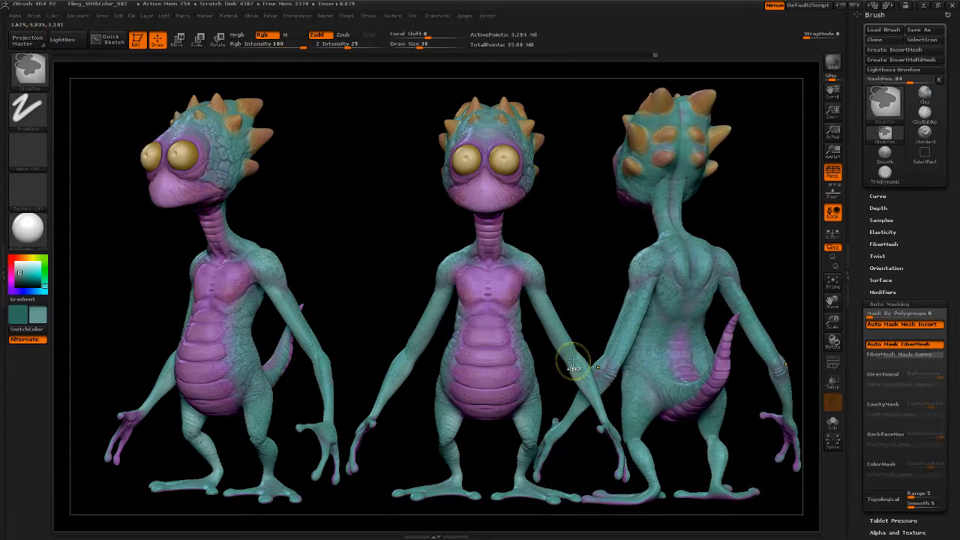
key("ctrl+n")
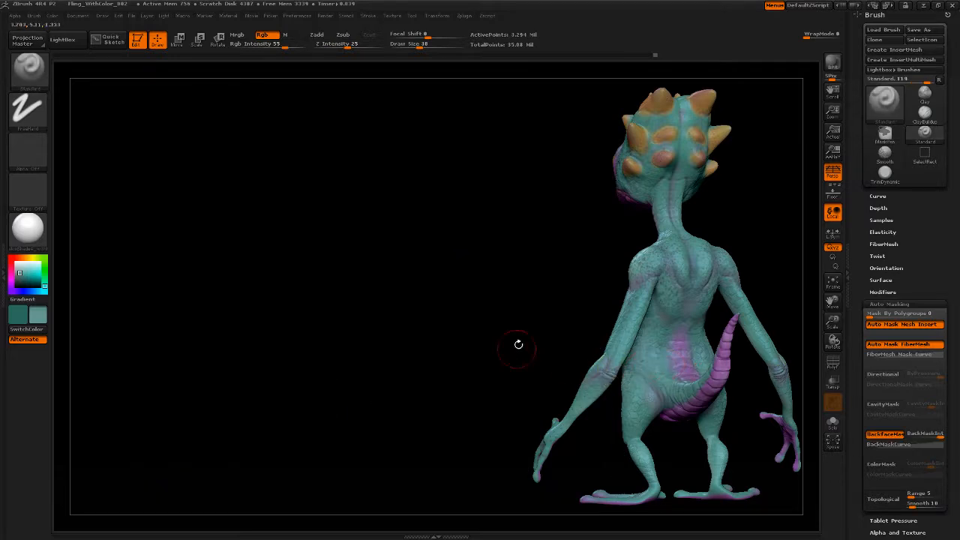
left_click_drag(536, 325, 225, 322)
mouse_move(620, 322)
left_mouse_down()
mouse_move(610, 325)
mouse_move(604, 300)
mouse_move(652, 355)
mouse_move(623, 431)
left_mouse_up()
mouse_move(487, 266)
left_mouse_down()
mouse_move(512, 268)
mouse_move(469, 249)
left_mouse_up()
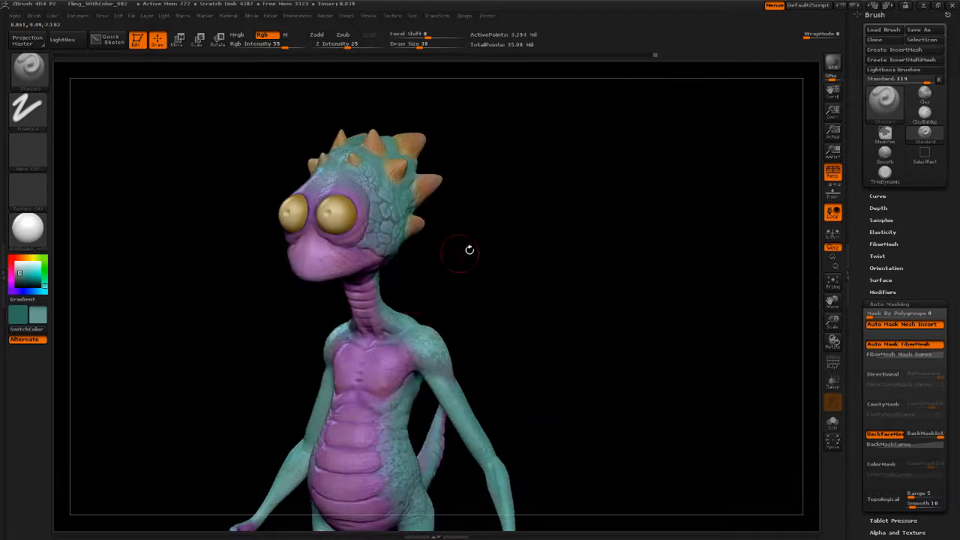
left_click_drag(495, 348, 525, 309, "alt")
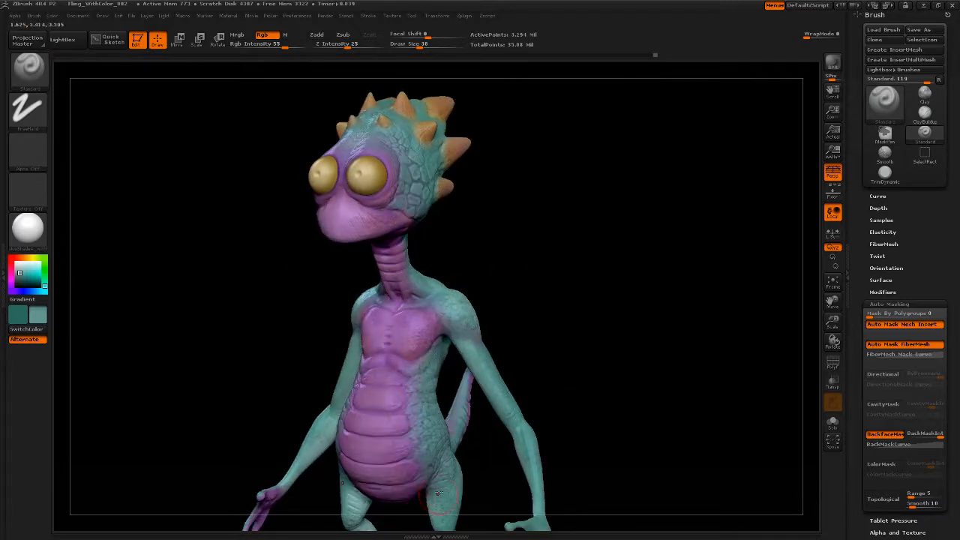
left_click_drag(574, 395, 380, 417)
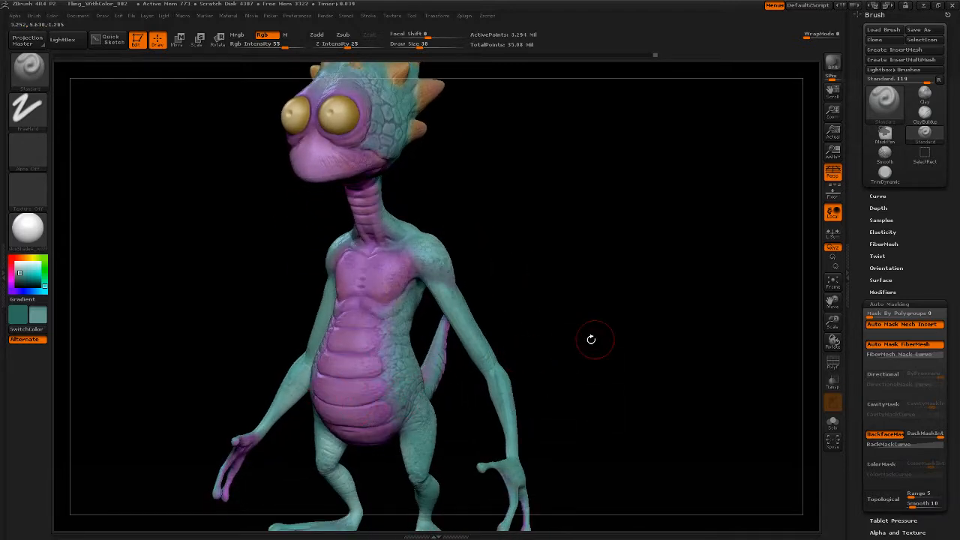
mouse_move(591, 339)
left_mouse_down()
mouse_move(664, 357)
mouse_move(642, 369)
mouse_move(697, 367)
mouse_move(650, 373)
mouse_move(671, 367)
mouse_move(668, 388)
mouse_move(600, 382)
mouse_move(652, 372)
mouse_move(634, 365)
mouse_move(634, 375)
mouse_move(612, 385)
mouse_move(634, 385)
mouse_move(643, 367)
mouse_move(621, 377)
mouse_move(653, 380)
mouse_move(638, 368)
mouse_move(672, 386)
mouse_move(662, 390)
mouse_move(672, 386)
left_mouse_up()
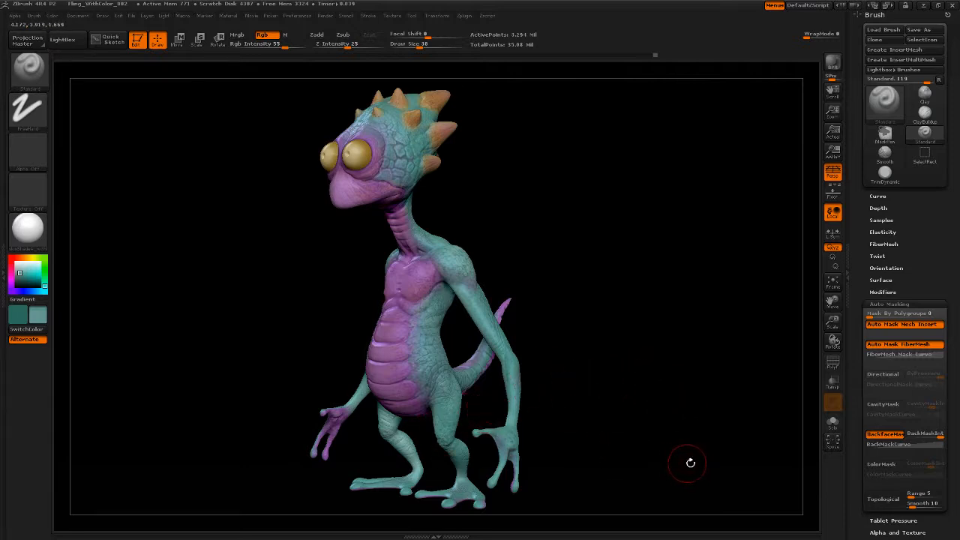
Collapse the Auto Masking settings and remove the Brush palette to make room for the Tool palette
left_click(874, 303)
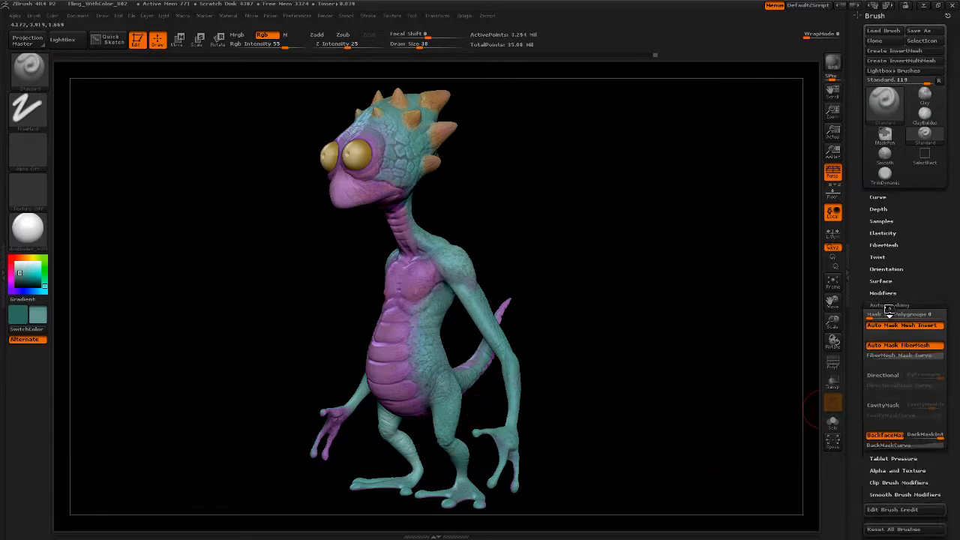
left_click(878, 17)
left_click(948, 17)
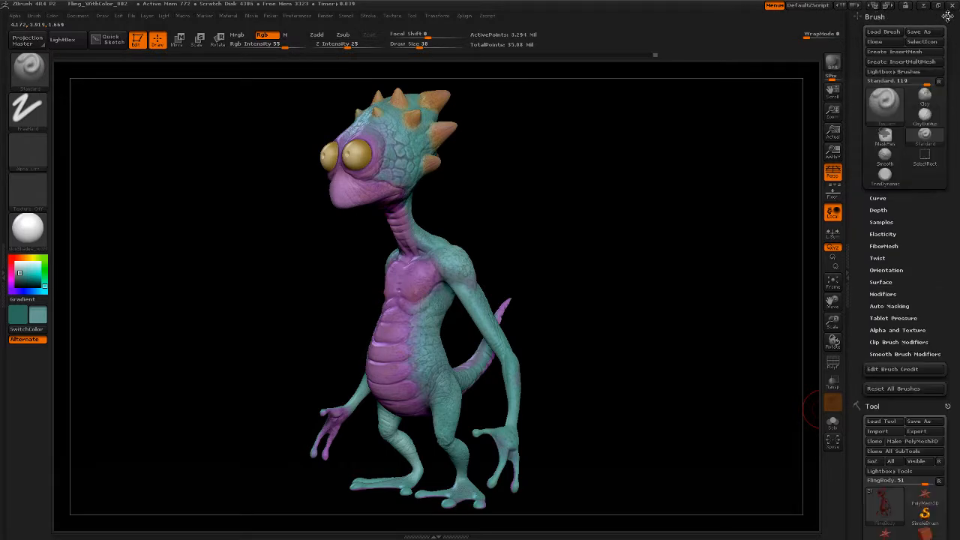
left_click(948, 16)
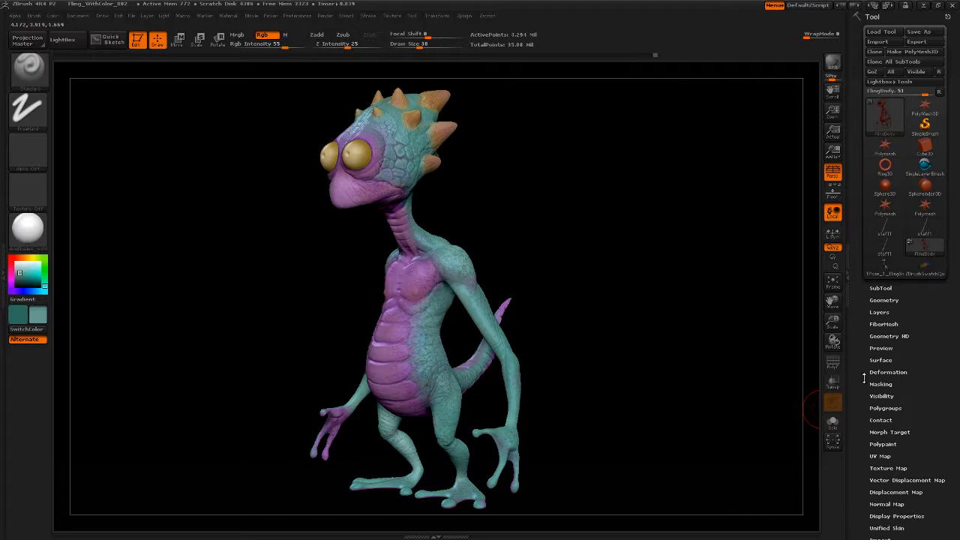
Set the body's UV map size to 2048 in the UV Map settings
scroll(863, 378, "down", 3)
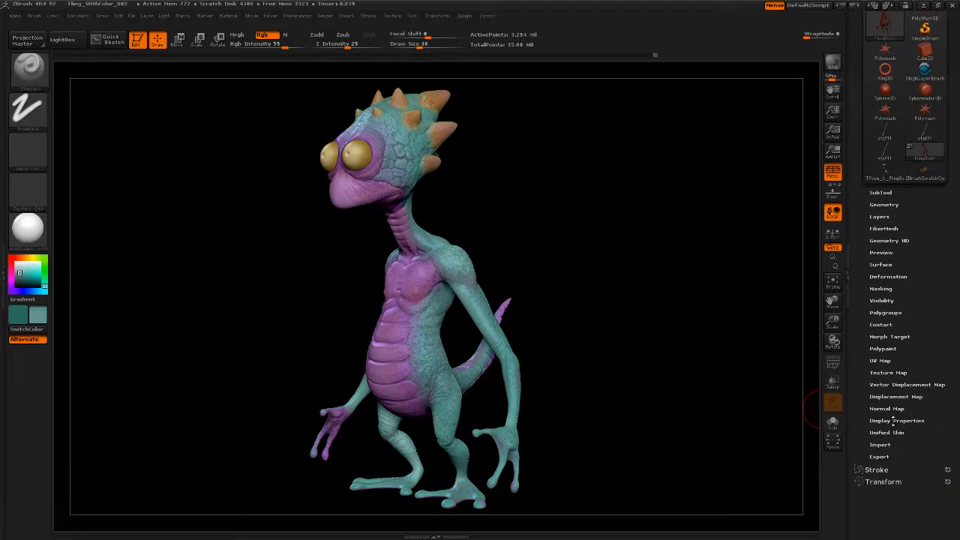
left_click(880, 360)
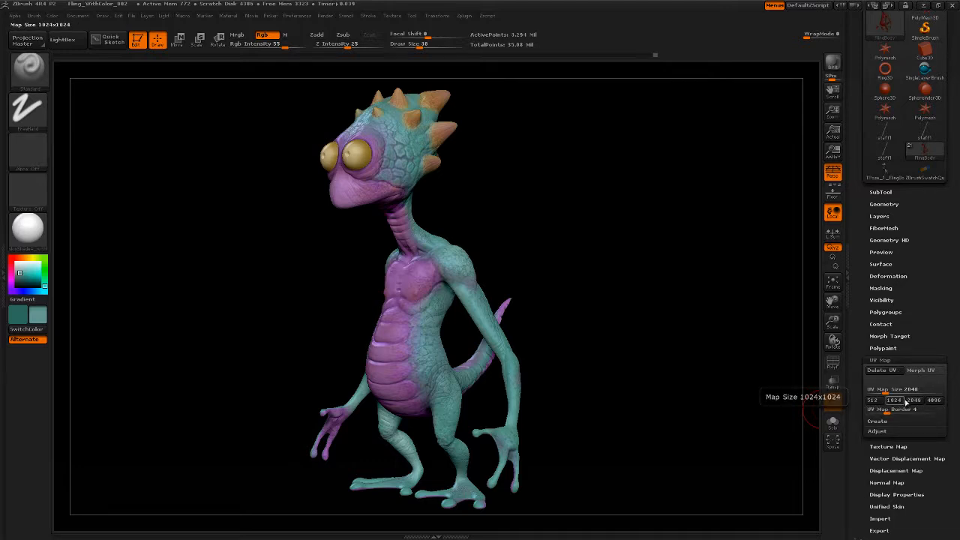
left_click(895, 401)
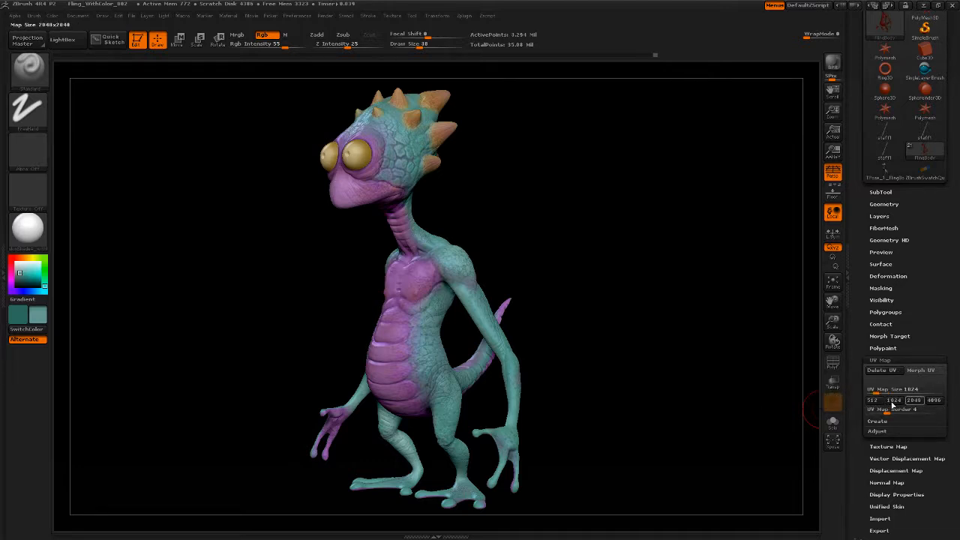
left_click(914, 401)
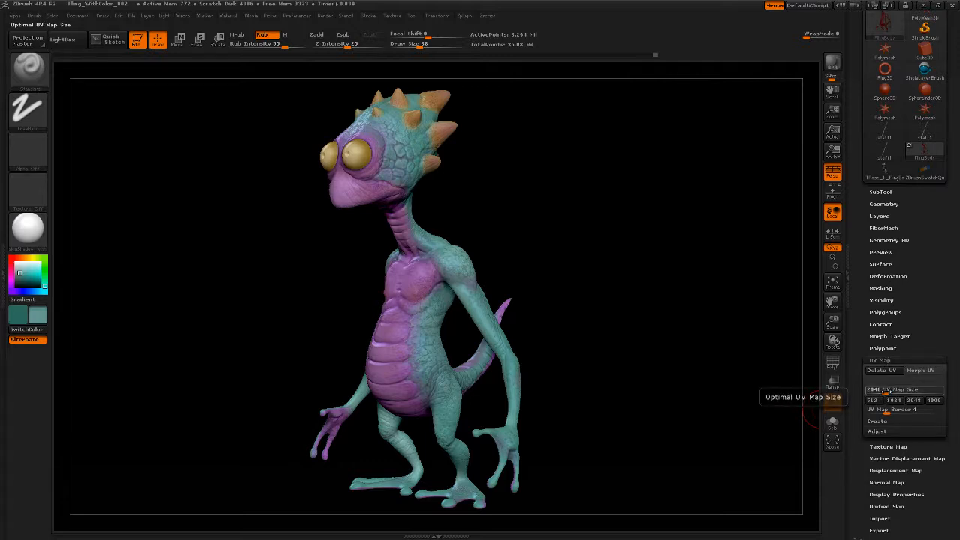
Preview the body's flattened UV layout with Morph UV and return to the three-quarter view of the 3D model
left_click(921, 369)
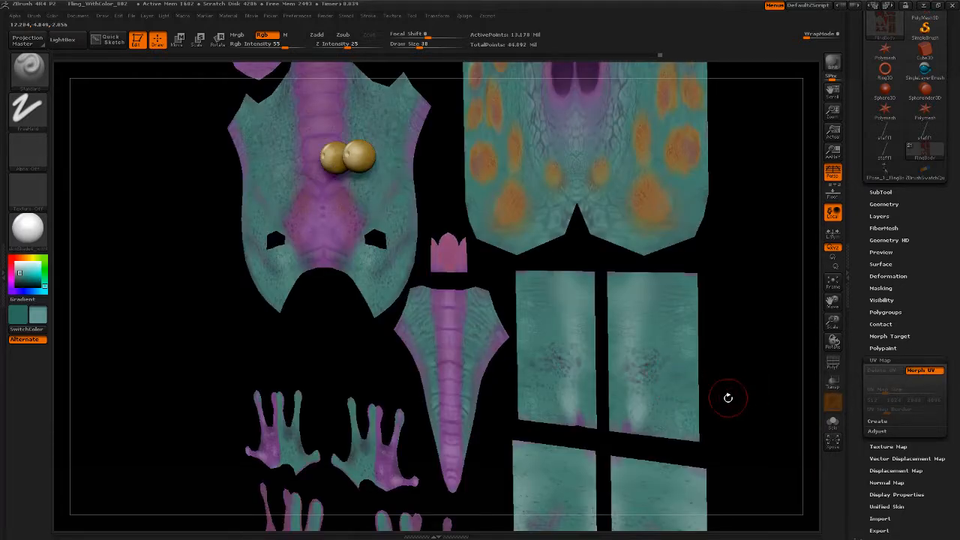
left_click_drag(753, 412, 723, 410)
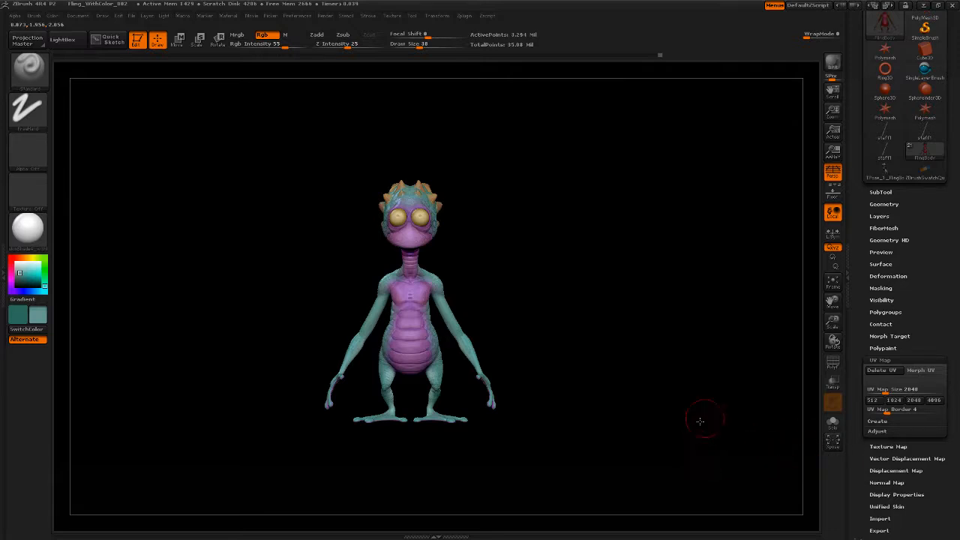
left_click_drag(699, 421, 720, 432)
Switch from the UV Map settings to Texture Map and create a new blank texture for the body
left_click(888, 360)
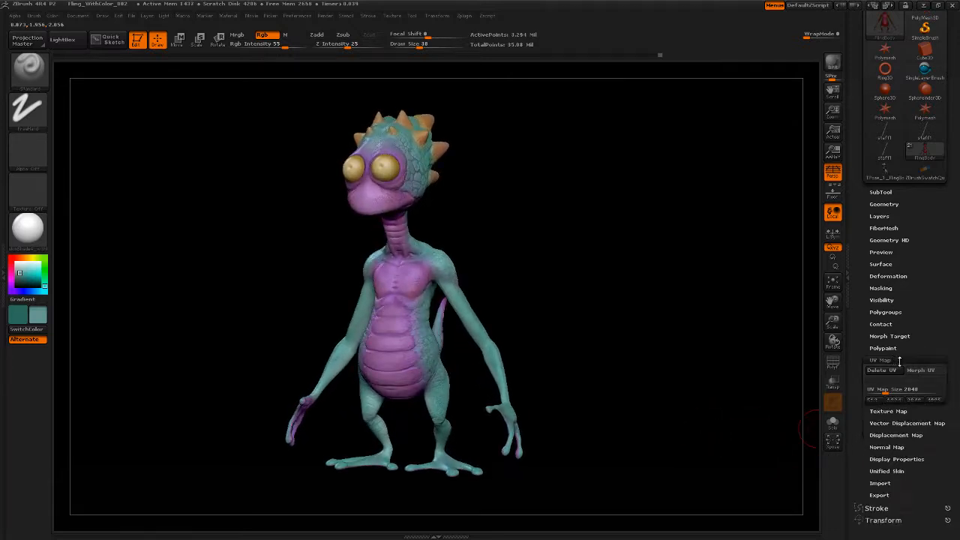
left_click(888, 372)
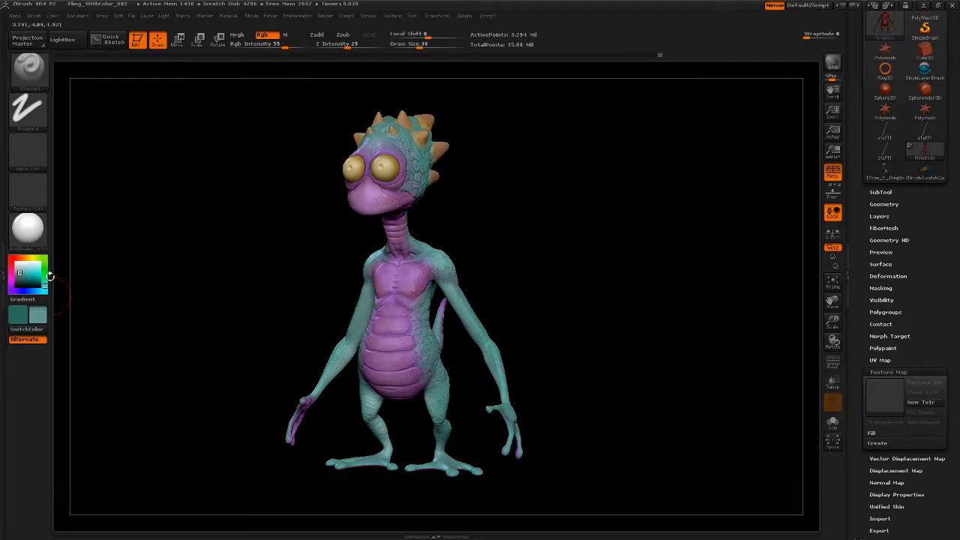
left_click(920, 404)
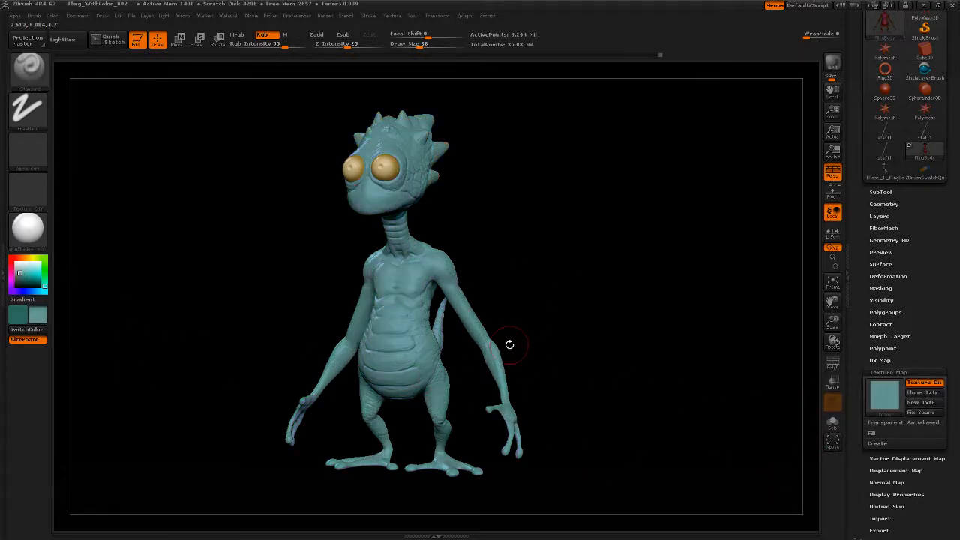
left_click_drag(632, 373, 752, 373)
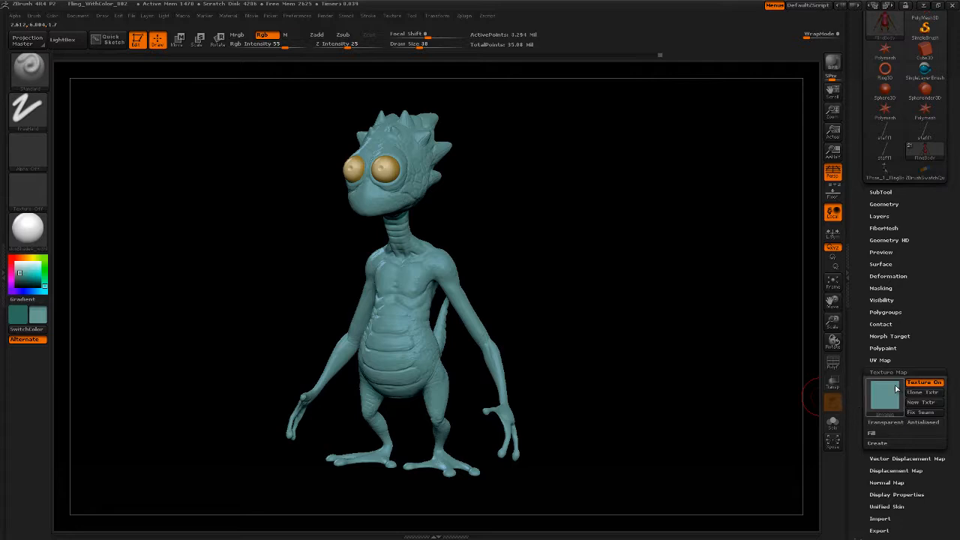
Toggle the blank texture's display off and on to compare it with the body's polypaint
left_click(934, 384)
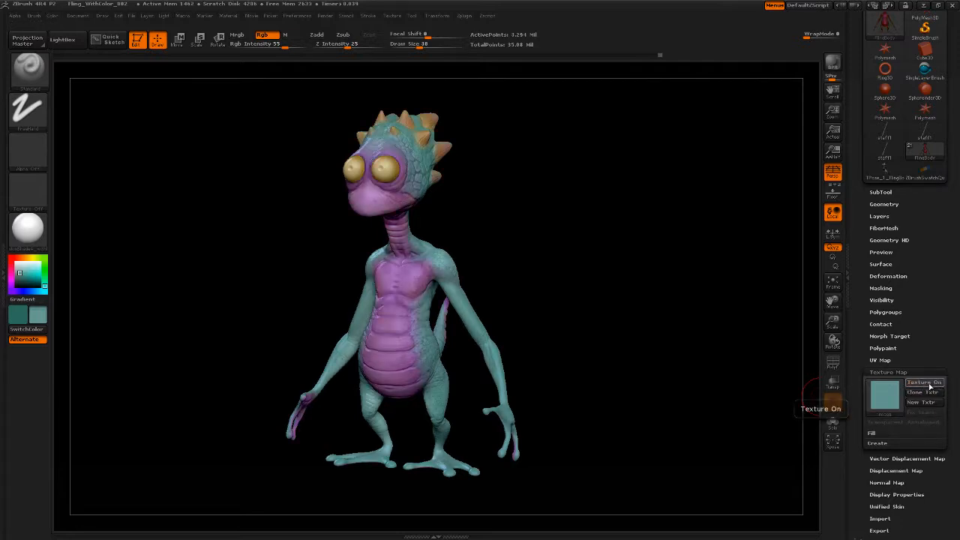
left_click(930, 385)
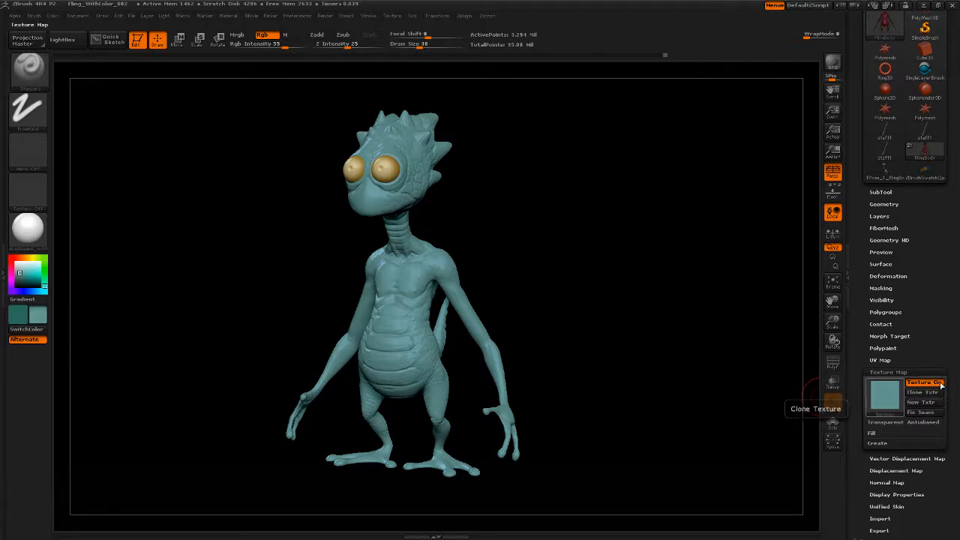
left_click(932, 384)
left_click(934, 386)
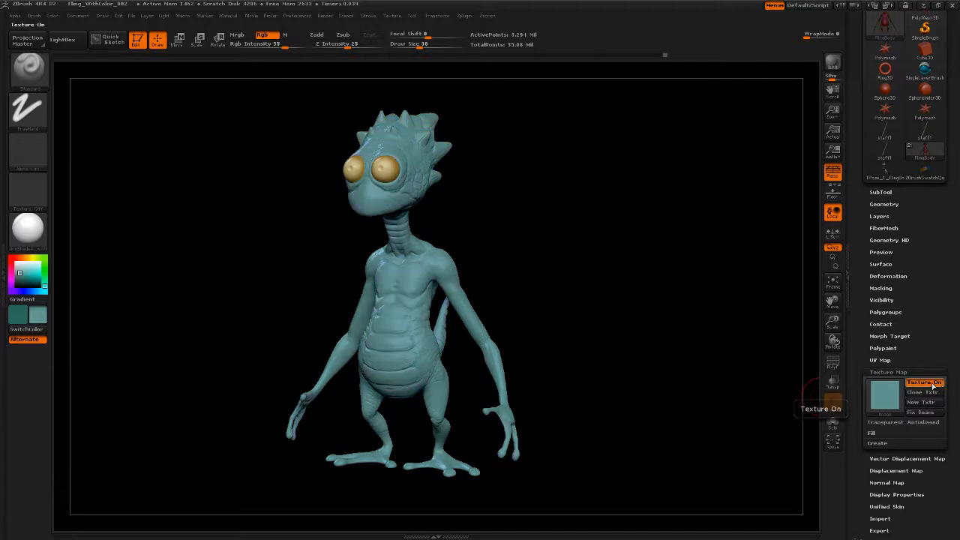
left_click(933, 384)
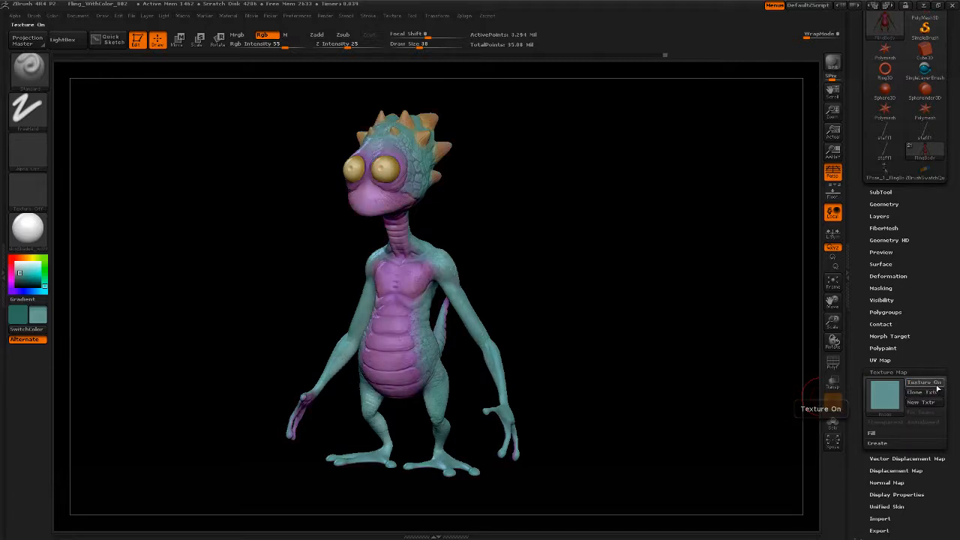
left_click(928, 384)
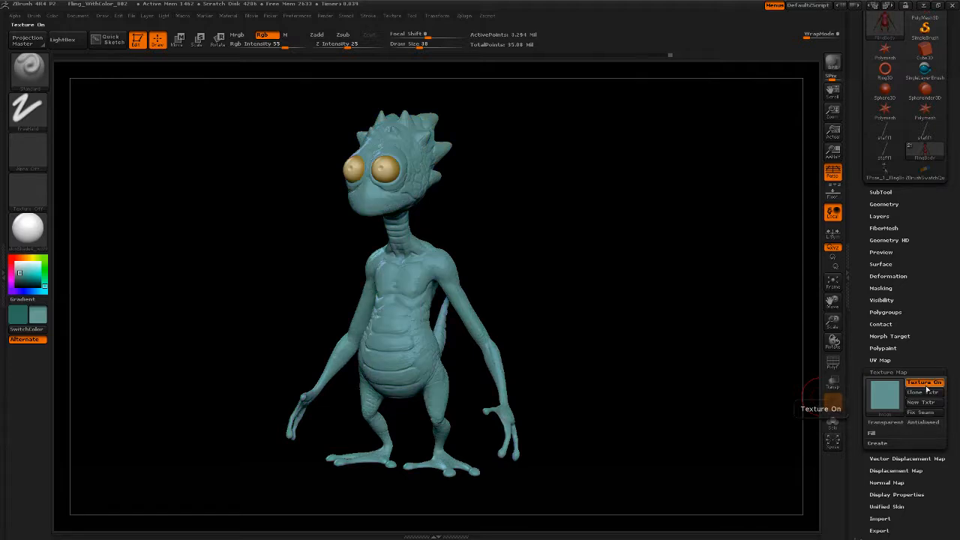
Create a texture map for the body from its polypaint and preview the resulting map
left_click(881, 444)
left_click_drag(858, 424, 857, 387)
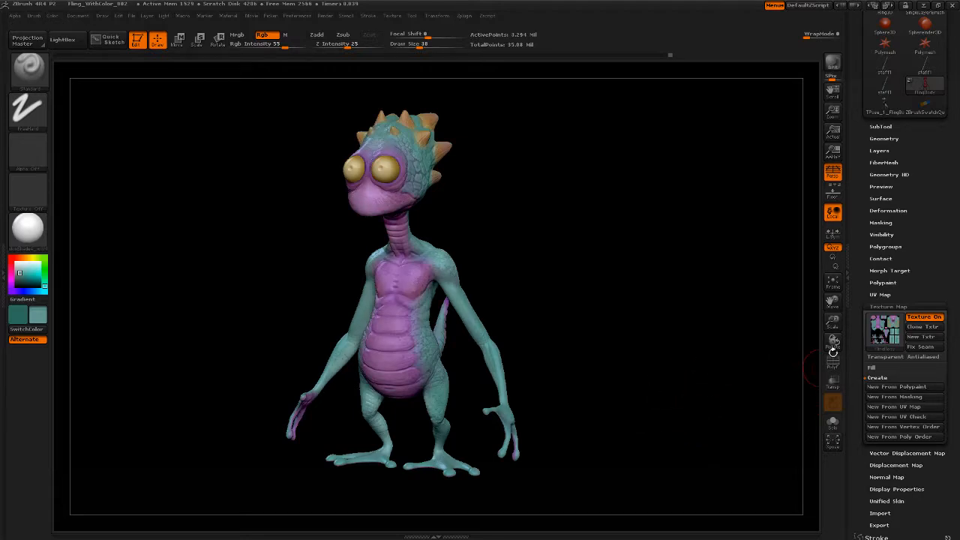
mouse_move(885, 335)
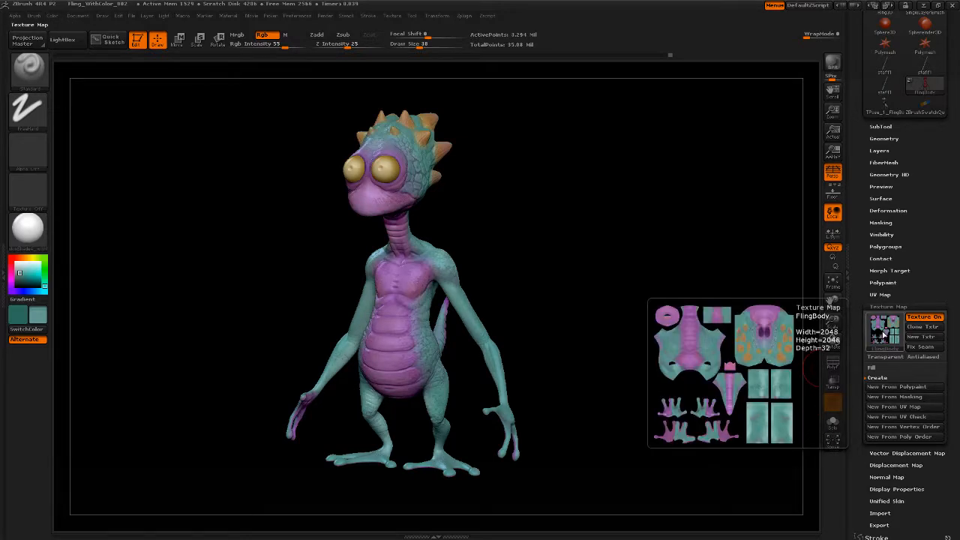
Compare the texture map with the original polypaint on the chest and shoulders by toggling the texture repeatedly
left_click_drag(643, 398, 622, 323)
left_click_drag(613, 356, 655, 323, "alt")
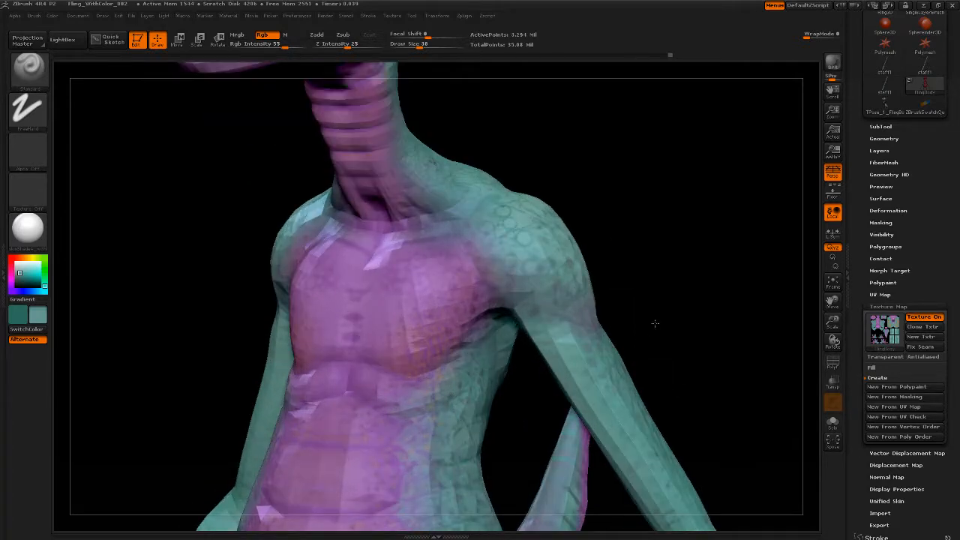
left_click(931, 321)
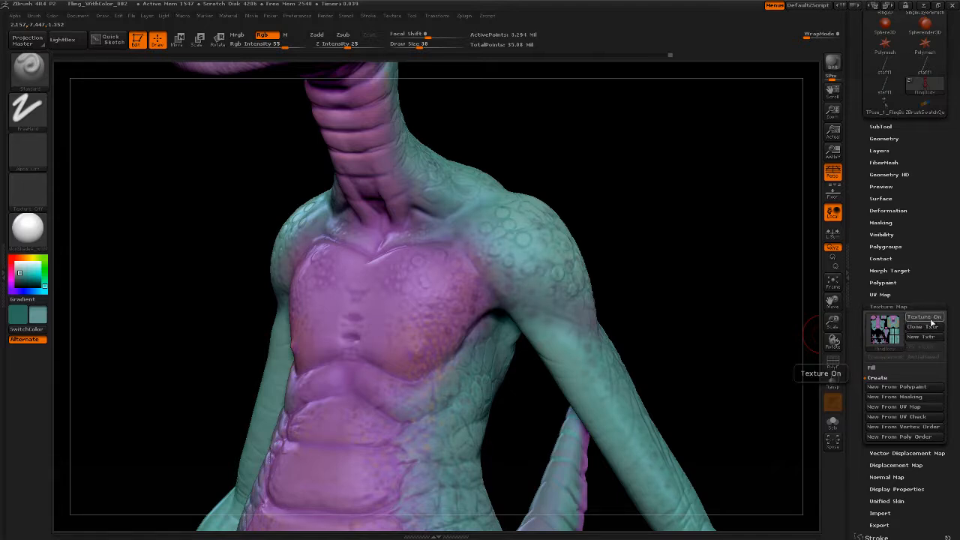
left_click(932, 321)
left_click(931, 321)
left_click(931, 321)
left_click(930, 324)
left_click(930, 322)
left_click(930, 321)
left_click(930, 322)
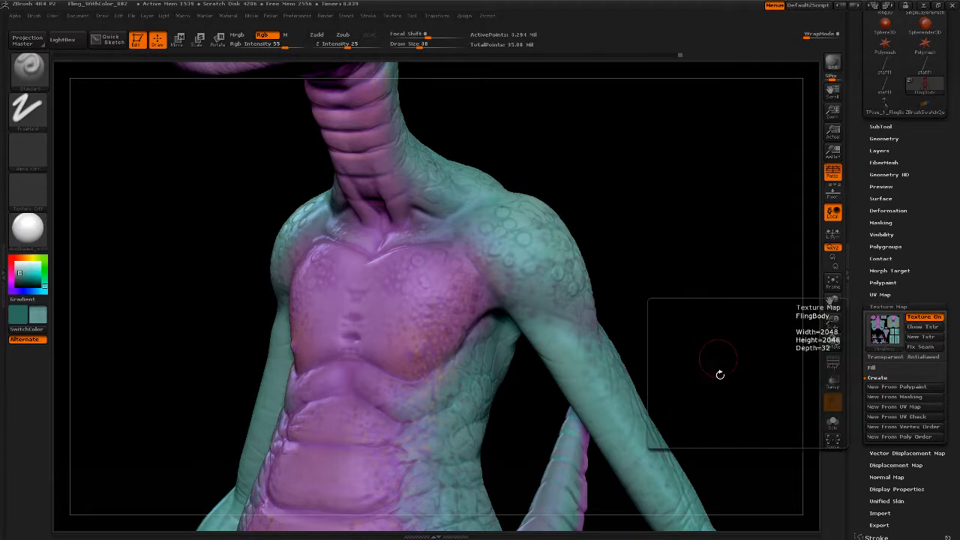
Reframe the whole character and clone the body's texture map so it becomes available as the current texture
left_click_drag(720, 375, 757, 379, "alt")
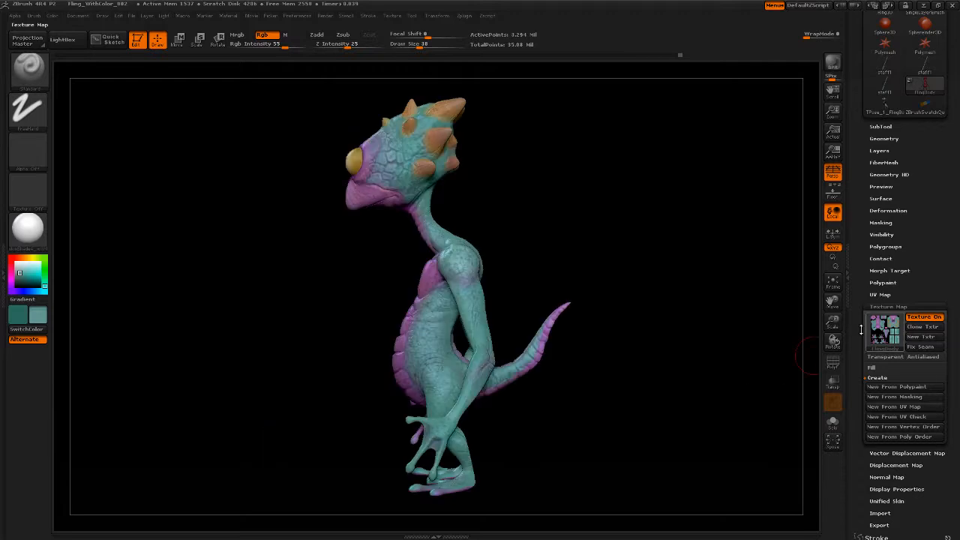
left_click_drag(662, 400, 757, 486)
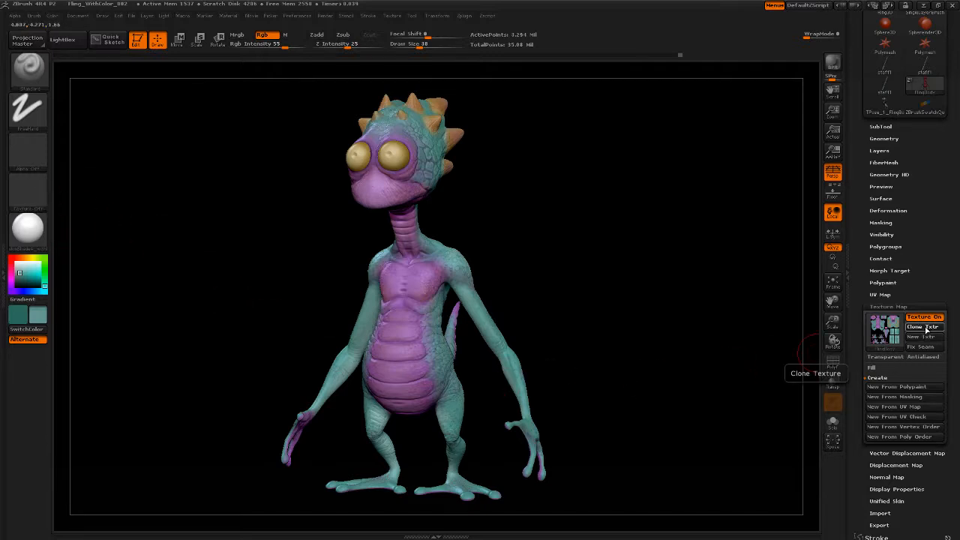
left_click(926, 328)
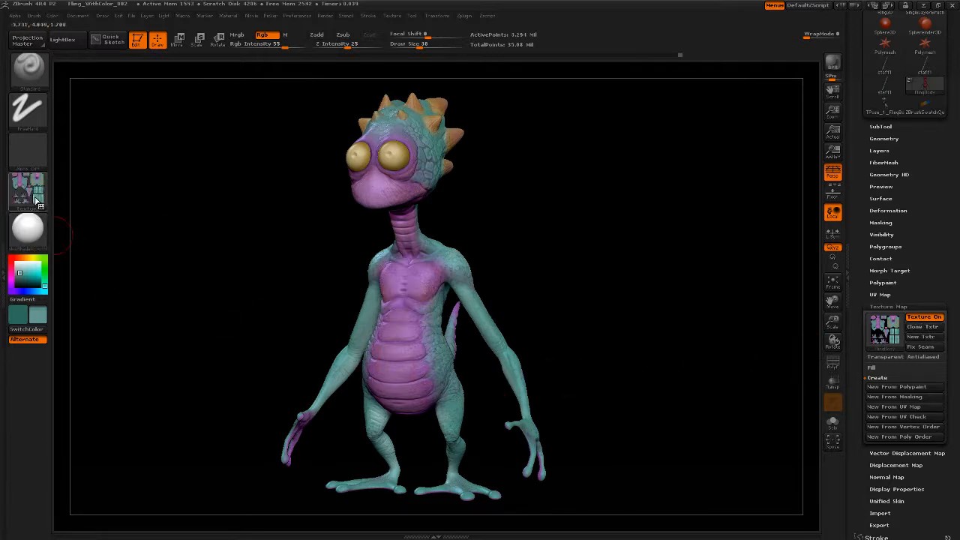
Flip the cloned body texture vertically, trying a horizontal flip and reversing it first
mouse_move(36, 201)
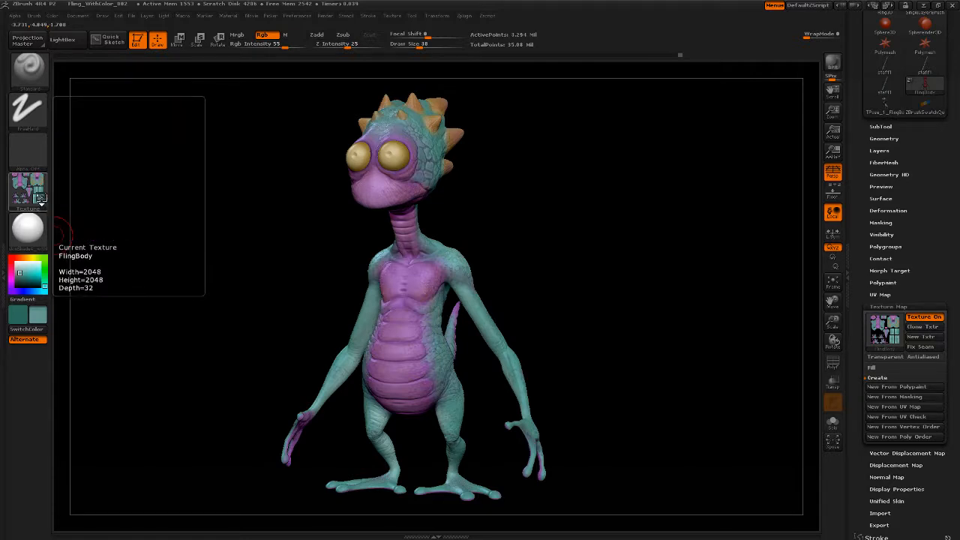
left_click(41, 199)
mouse_move(248, 206)
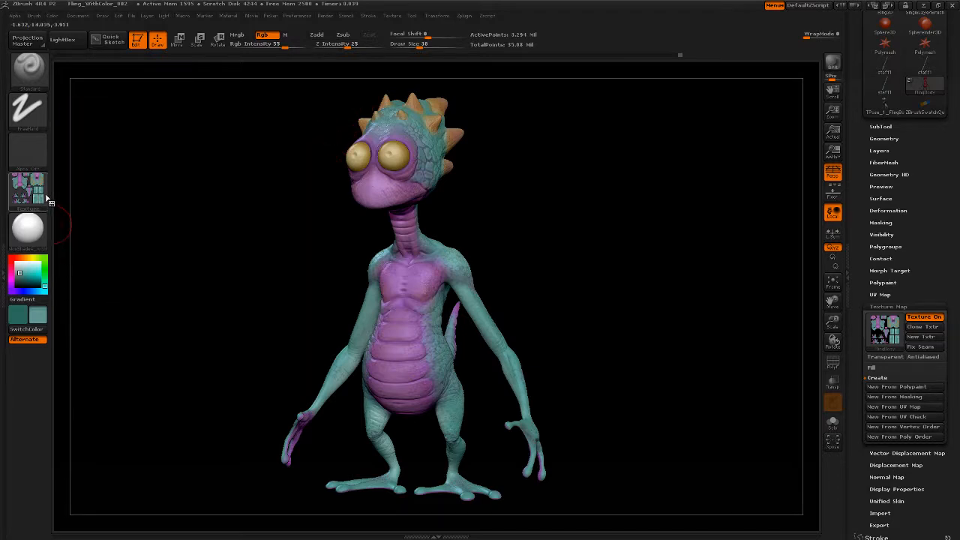
left_click(393, 16)
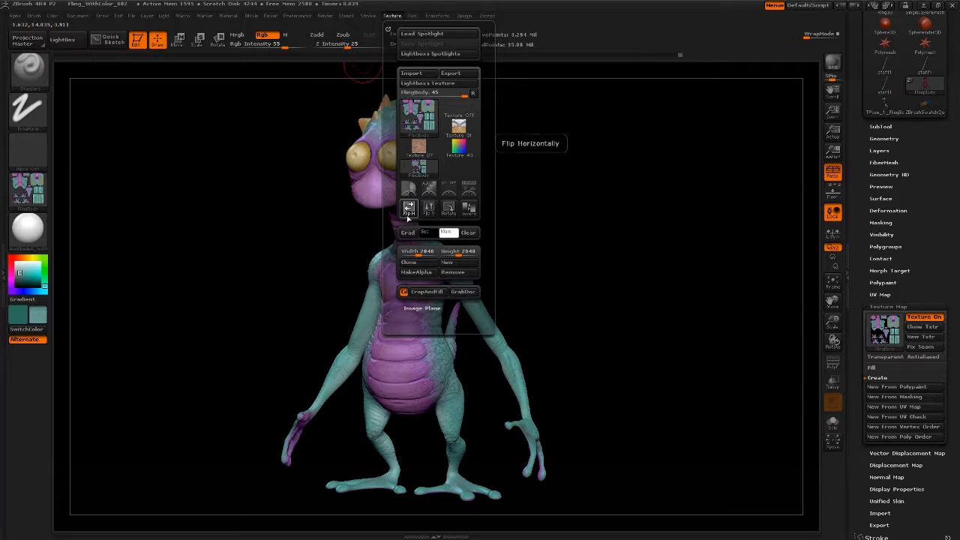
left_click(408, 210)
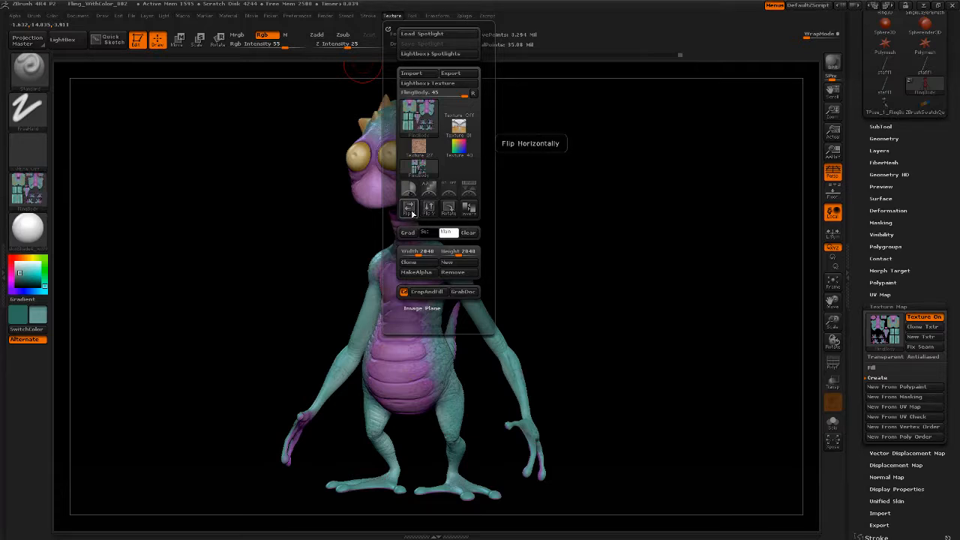
left_click(411, 214)
left_click(428, 212)
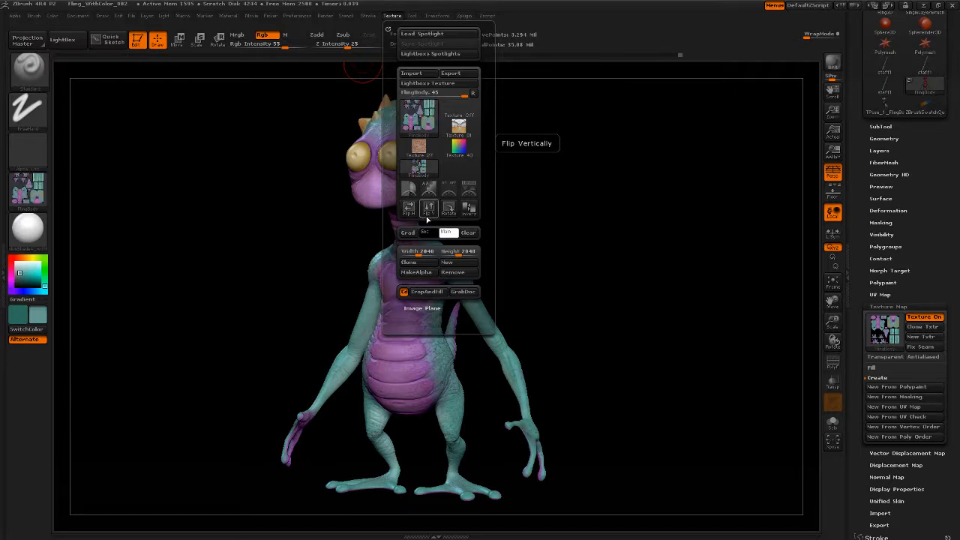
Start exporting the flipped body texture to the BakedOutTextures folder in Photoshop (*.PSD) format
mouse_move(40, 205)
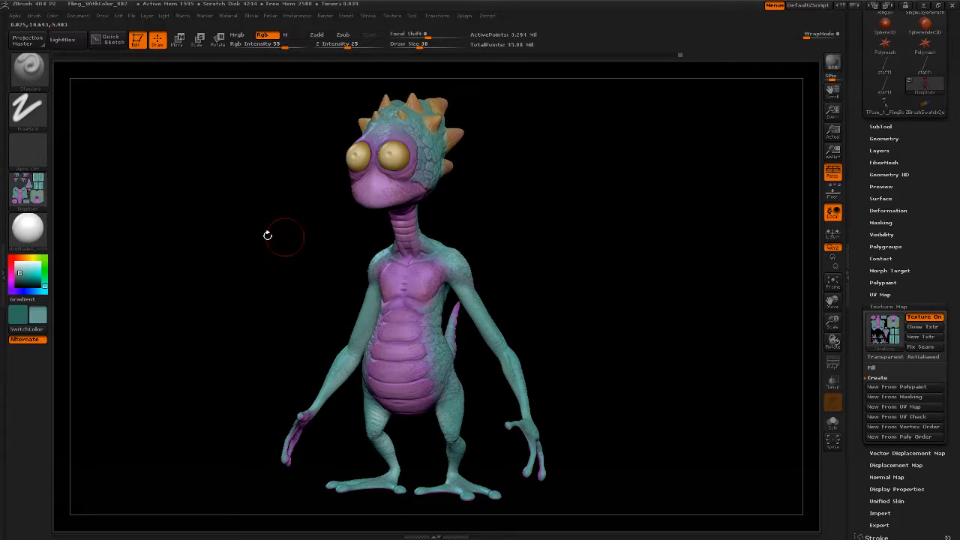
left_click(42, 201)
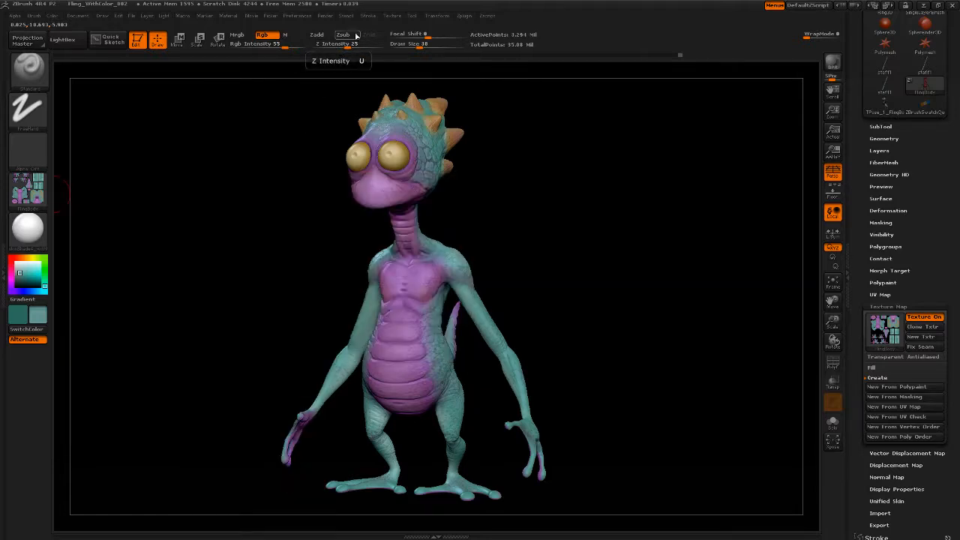
left_click(392, 16)
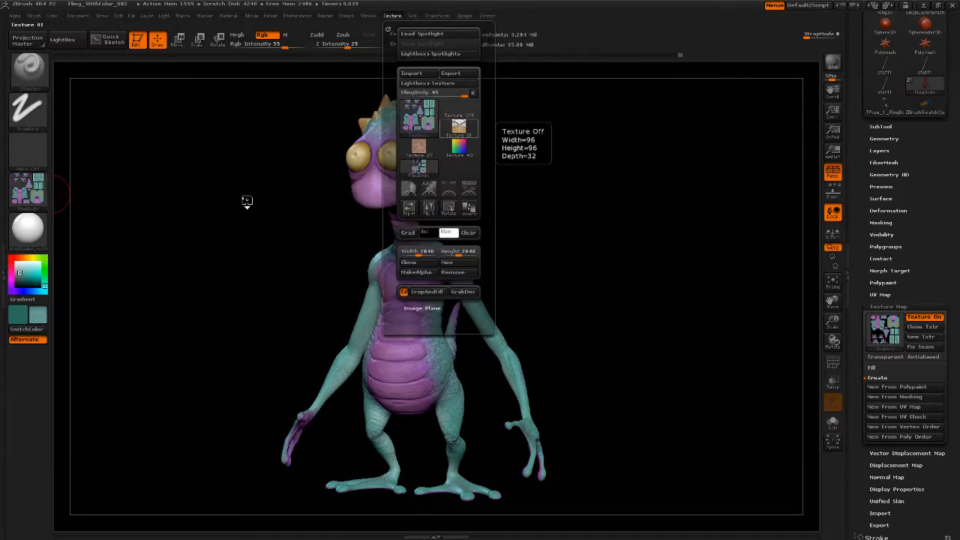
left_click(43, 202)
left_click(120, 342)
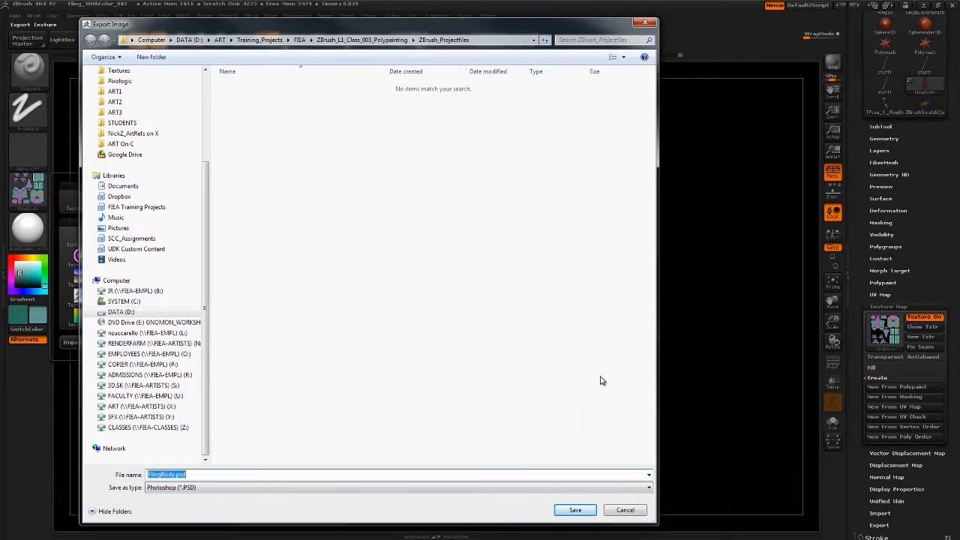
left_click(361, 39)
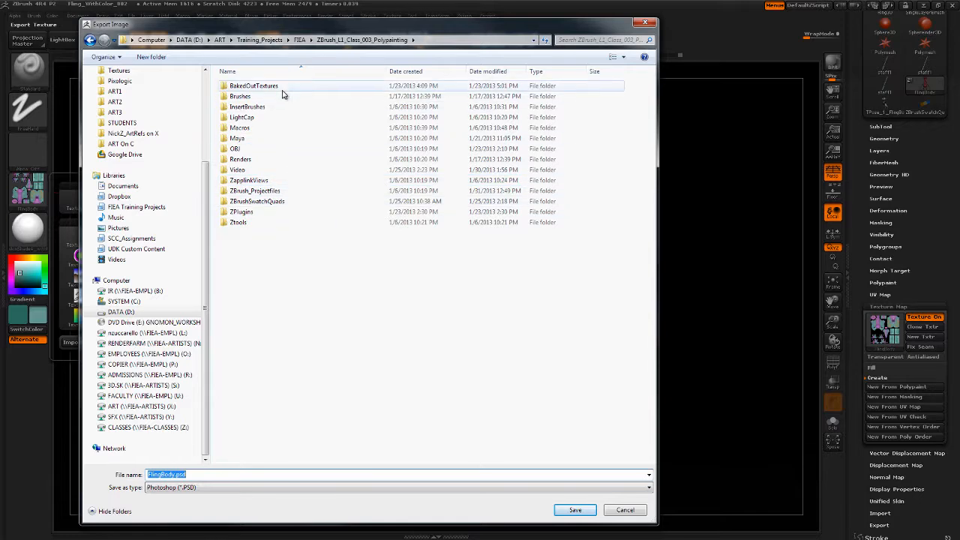
left_click(291, 90)
double_click(291, 88)
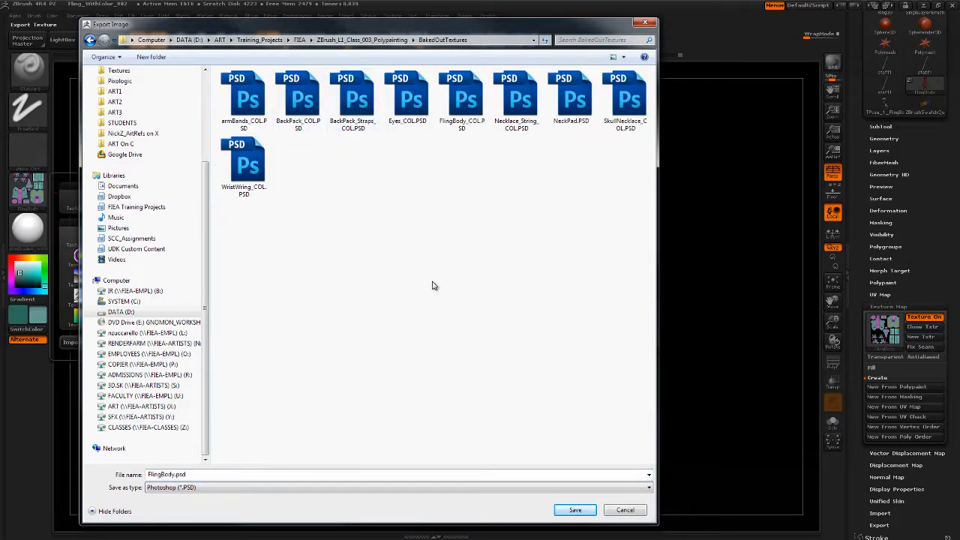
left_click(390, 487)
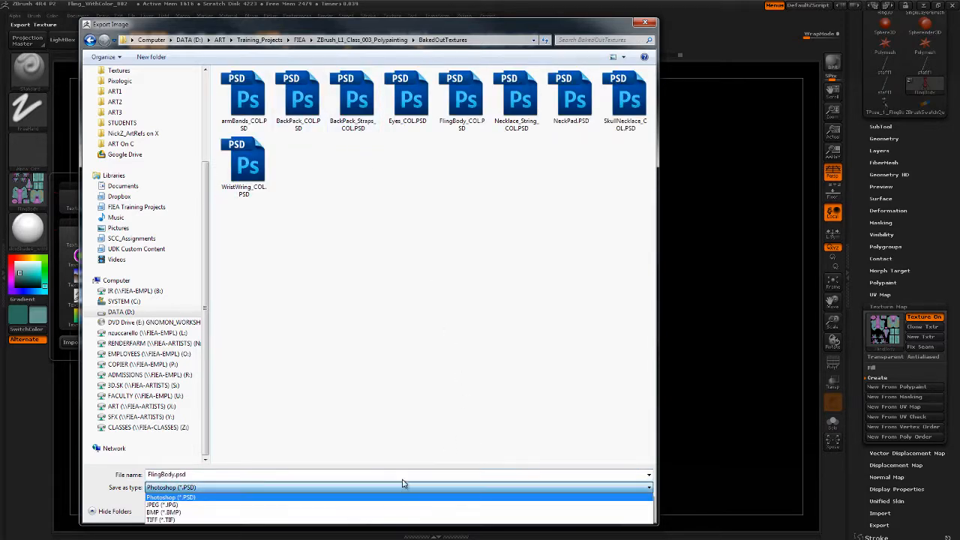
left_click(340, 498)
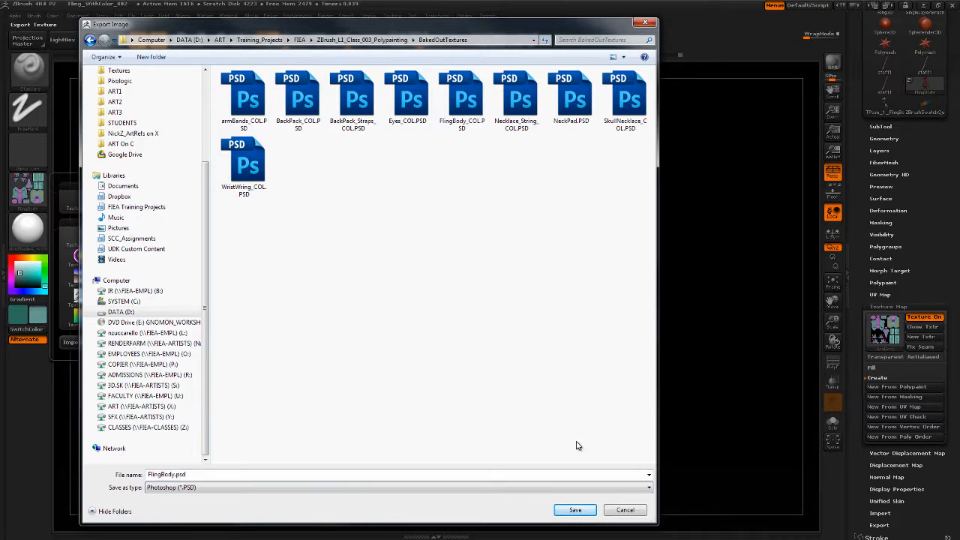
Name the exported texture FlingBody_V2_COL.PSD, based on the existing body colour map's name, and save it
left_click(465, 120)
left_click(193, 474)
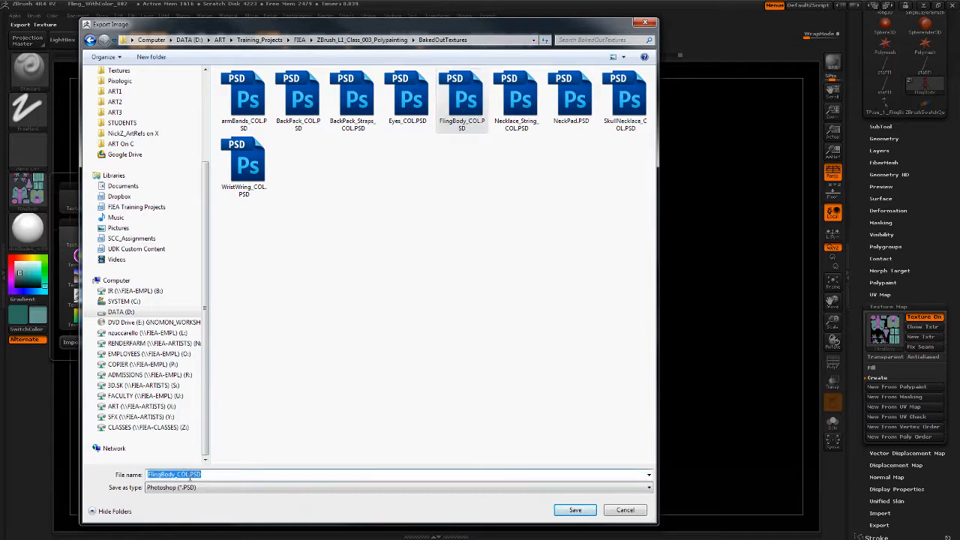
left_click(177, 474)
type("V")
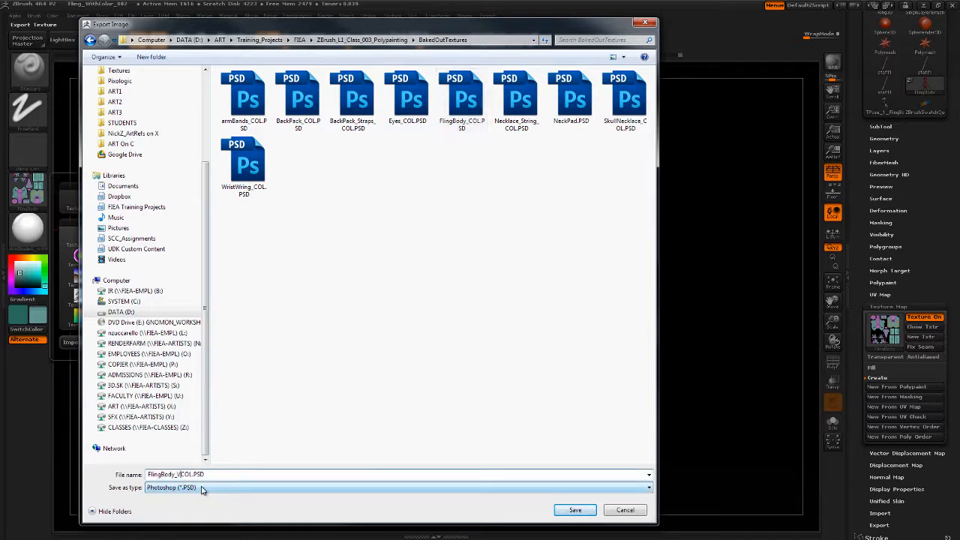
type("2_")
left_click(575, 510)
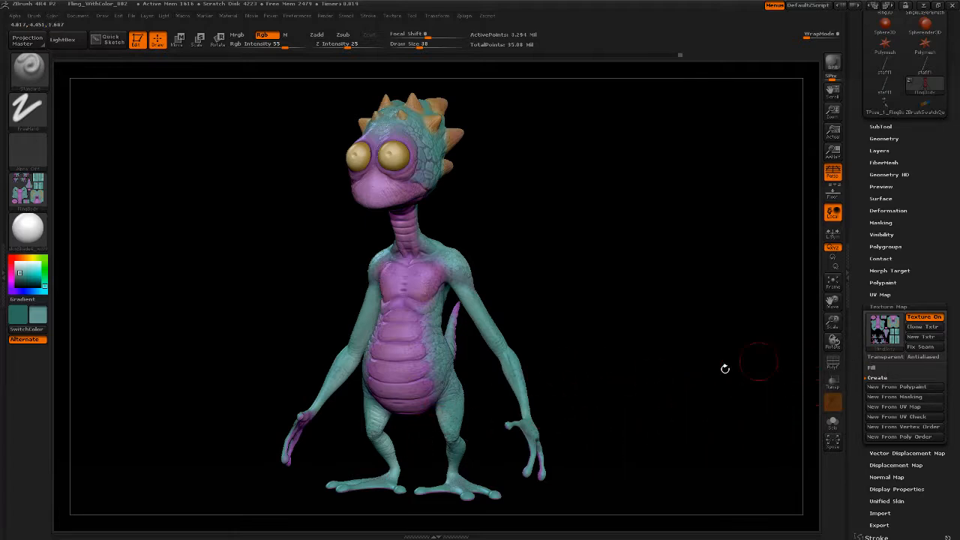
Turn the character slightly and clone the body's texture map as the current texture
left_click_drag(672, 402, 664, 409)
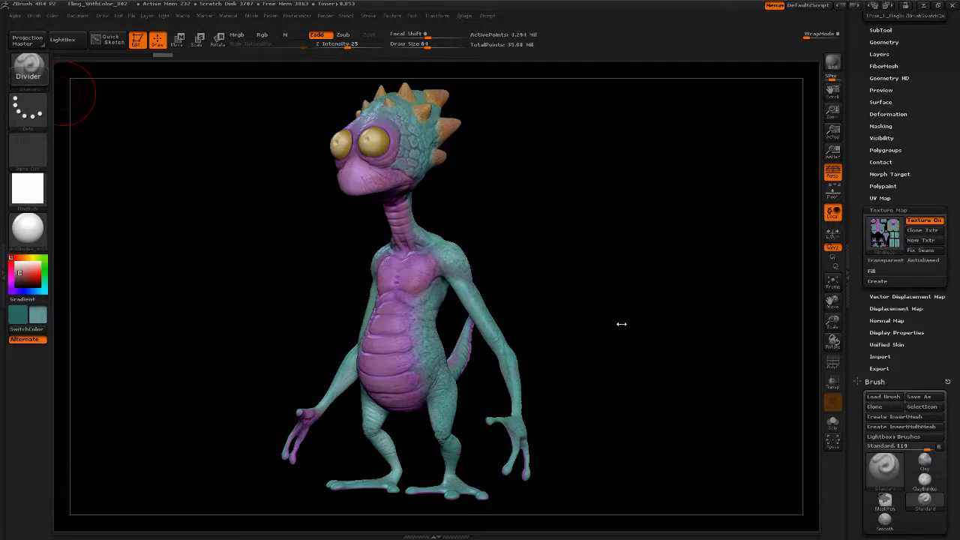
left_click_drag(619, 338, 623, 330)
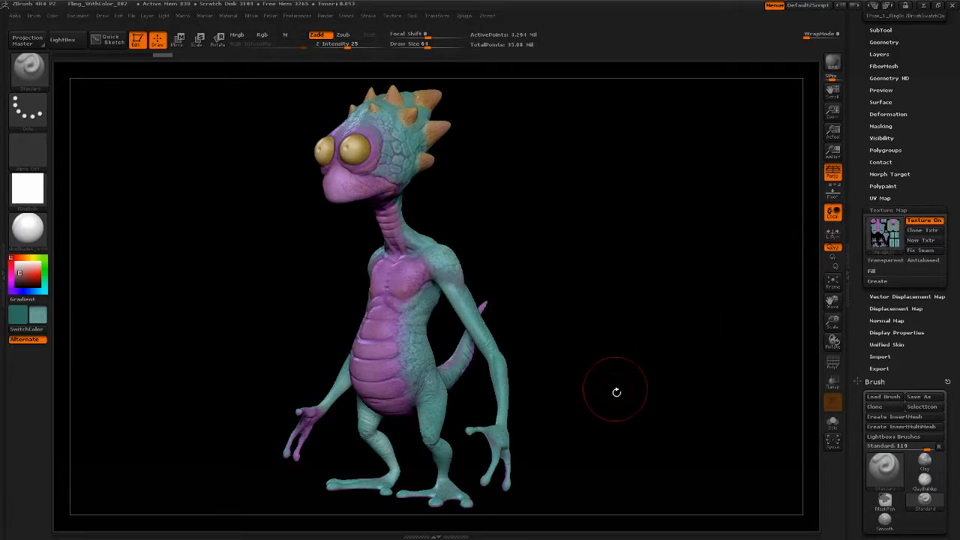
left_click_drag(615, 390, 656, 372)
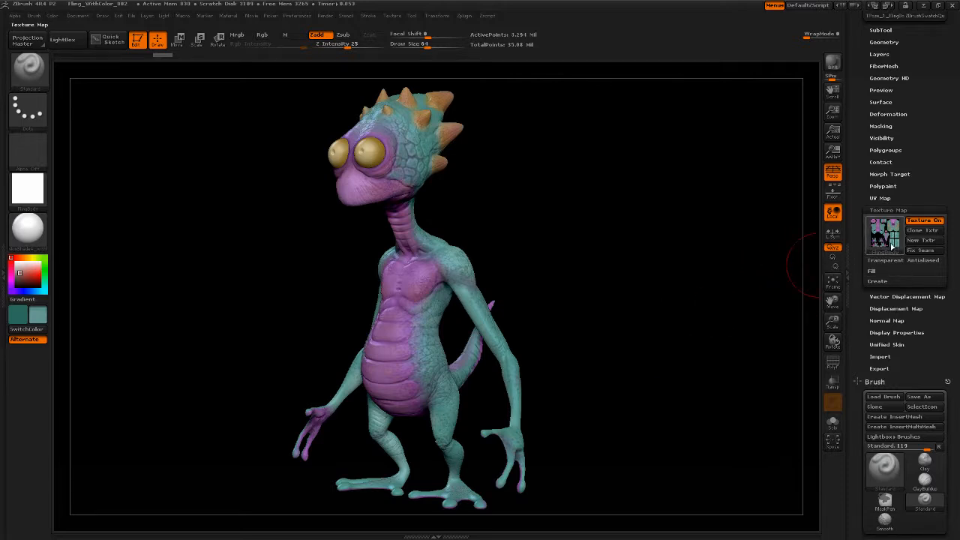
mouse_move(883, 253)
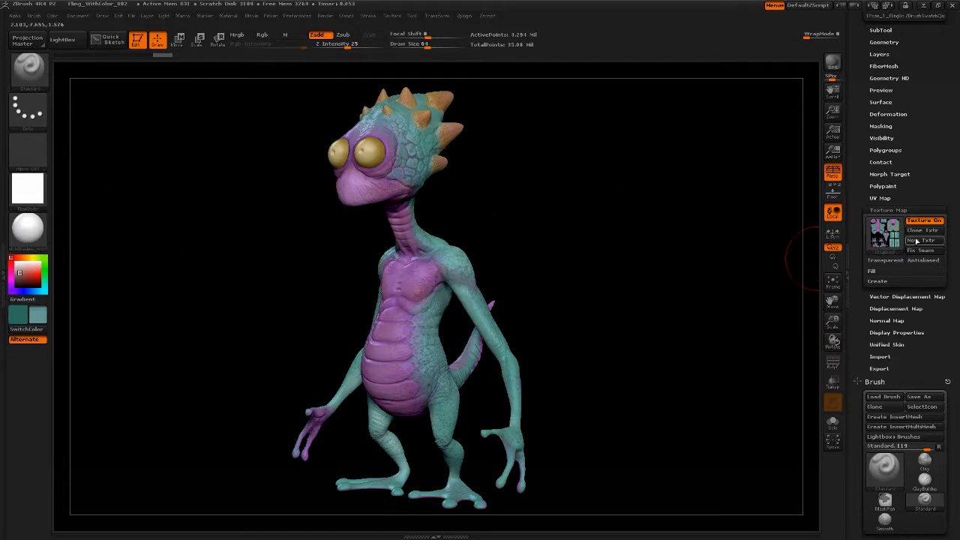
left_click(914, 232)
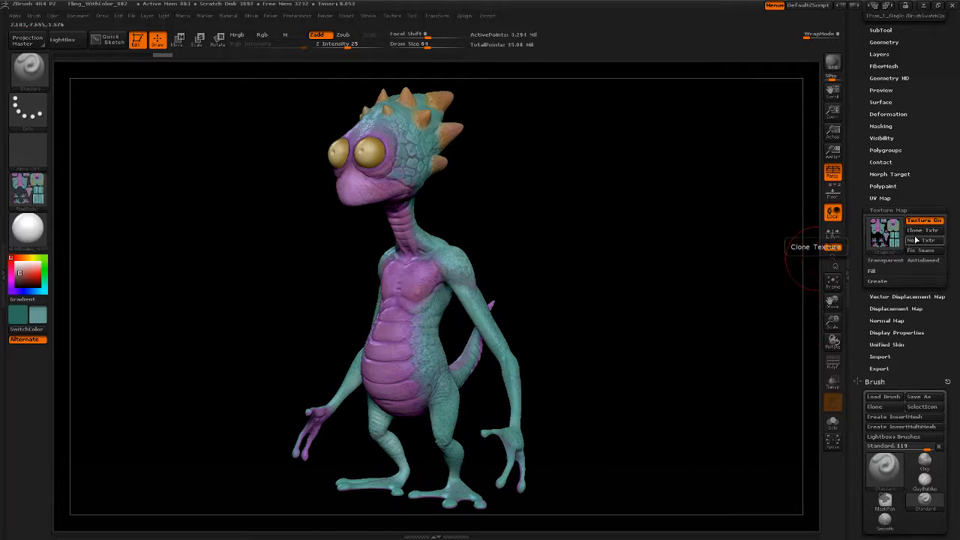
Dock the Texture palette in the side tray, add the cloned texture to Spotlight and shift the image with LightBox hidden
left_click(392, 17)
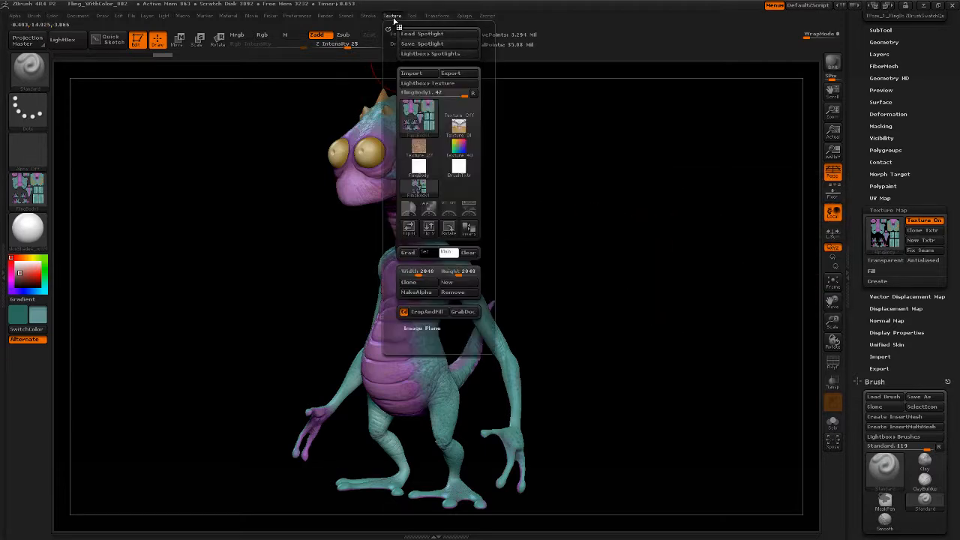
left_click_drag(388, 29, 849, 28)
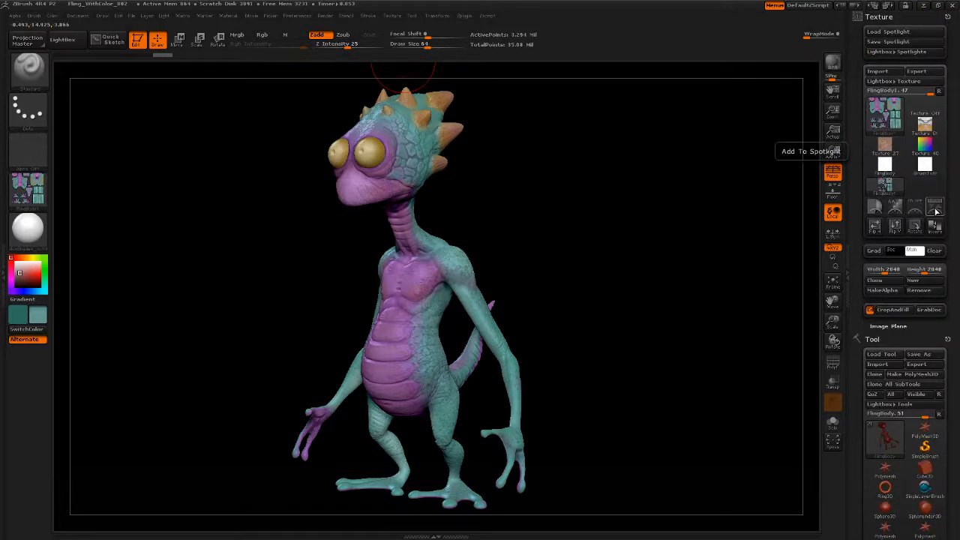
left_click(936, 212)
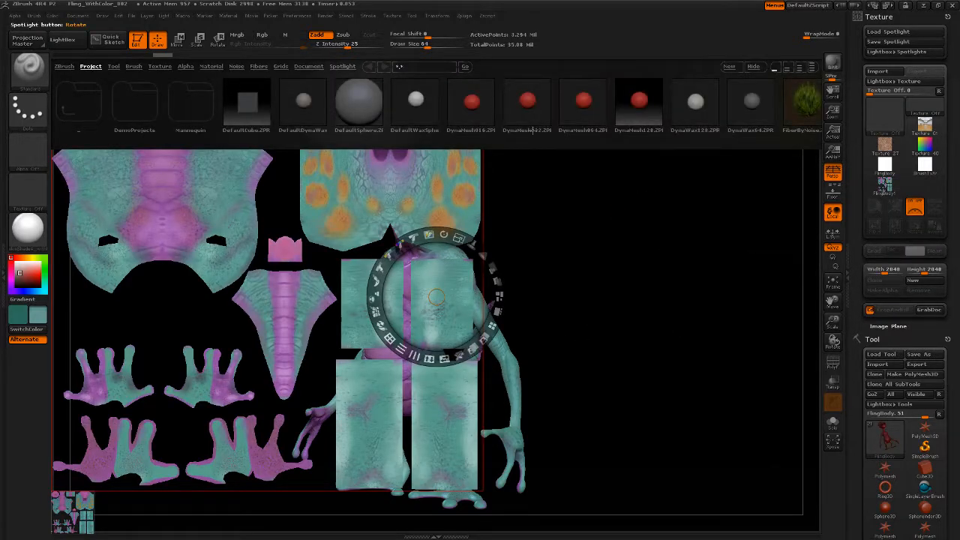
key("comma")
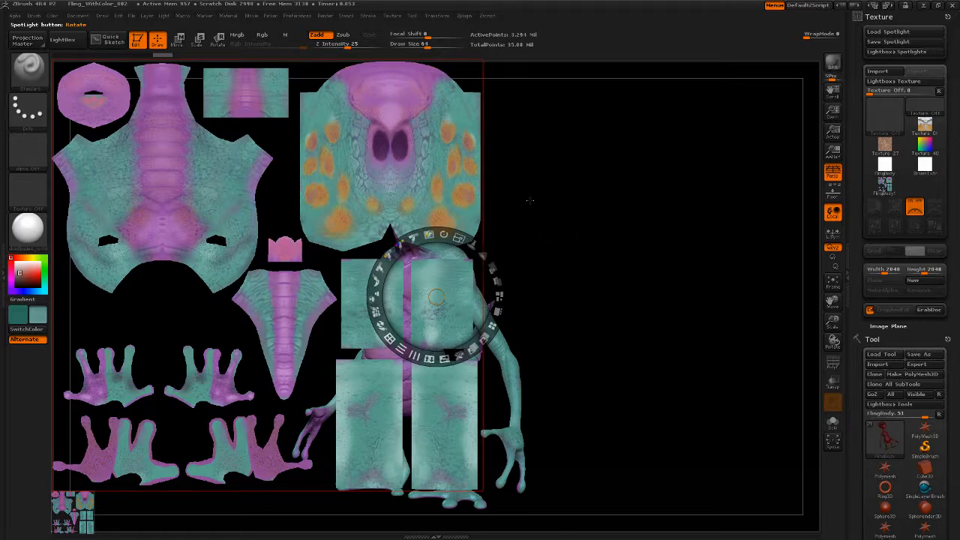
left_click_drag(528, 200, 578, 218)
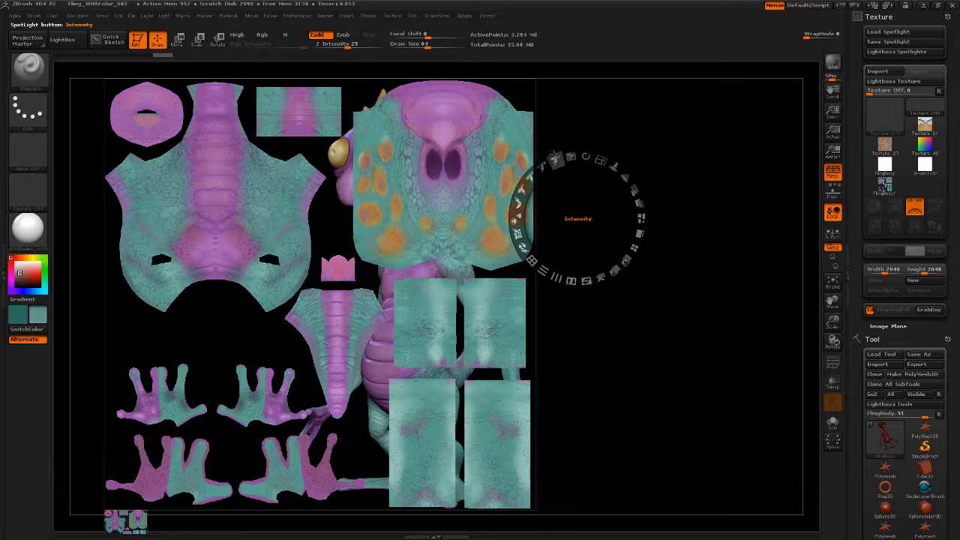
Move the Spotlight dial over the head part of the texture and test darkening and brightening with Intensity
left_click(555, 160)
left_click(482, 157)
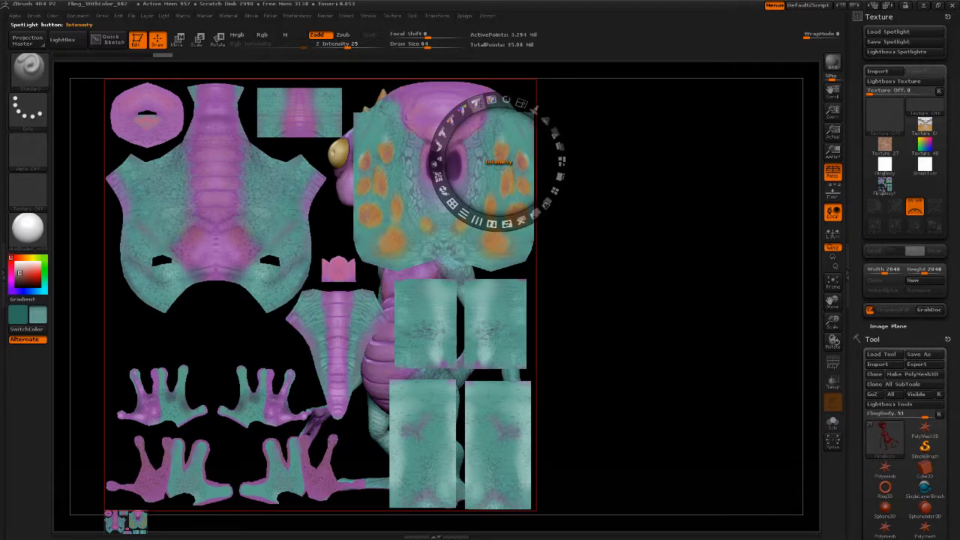
left_click_drag(492, 100, 477, 103)
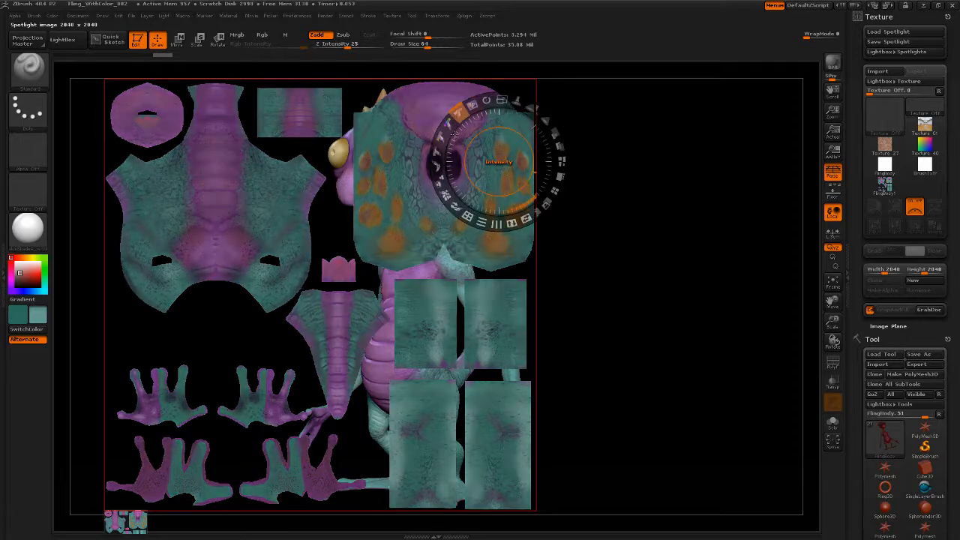
mouse_move(442, 136)
left_mouse_down()
mouse_move(438, 147)
mouse_move(450, 120)
mouse_move(437, 148)
mouse_move(469, 105)
mouse_move(527, 131)
mouse_move(488, 133)
mouse_move(468, 116)
left_mouse_up()
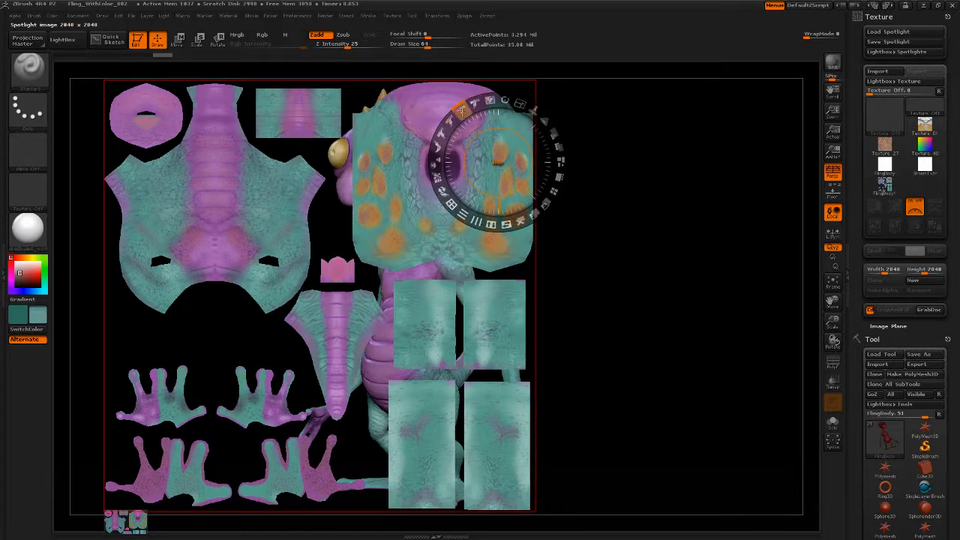
Shift the Spotlight texture's hue to blue skin with pink areas, reduce its saturation and adjust its contrast
mouse_move(461, 111)
left_mouse_down()
mouse_move(448, 121)
mouse_move(478, 100)
mouse_move(473, 110)
left_mouse_up()
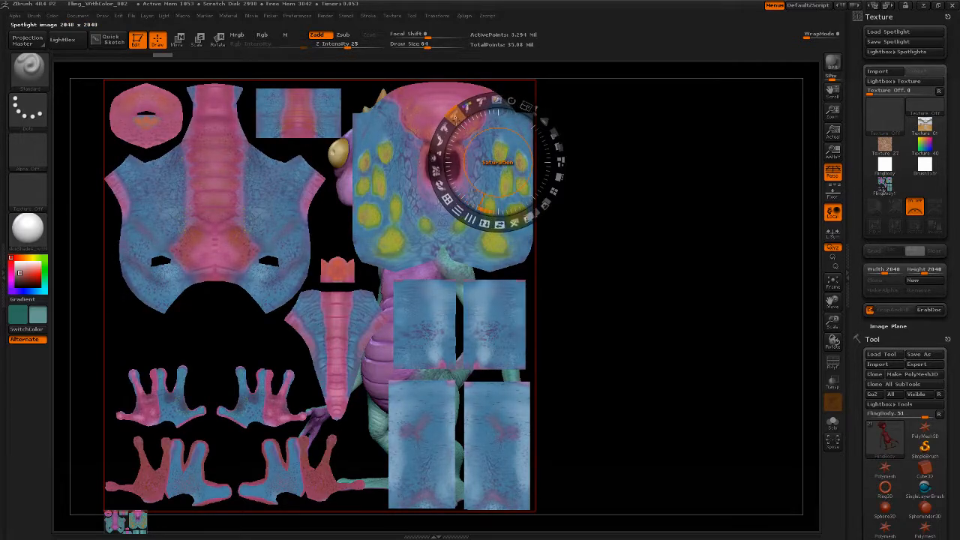
left_click_drag(453, 117, 449, 120)
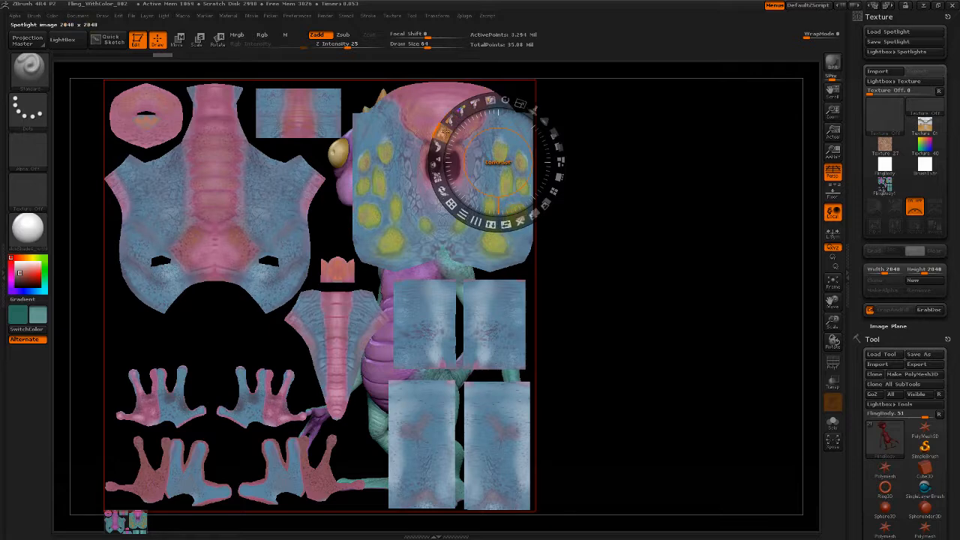
mouse_move(444, 131)
left_mouse_down()
mouse_move(451, 121)
mouse_move(436, 149)
mouse_move(448, 121)
mouse_move(440, 133)
left_mouse_up()
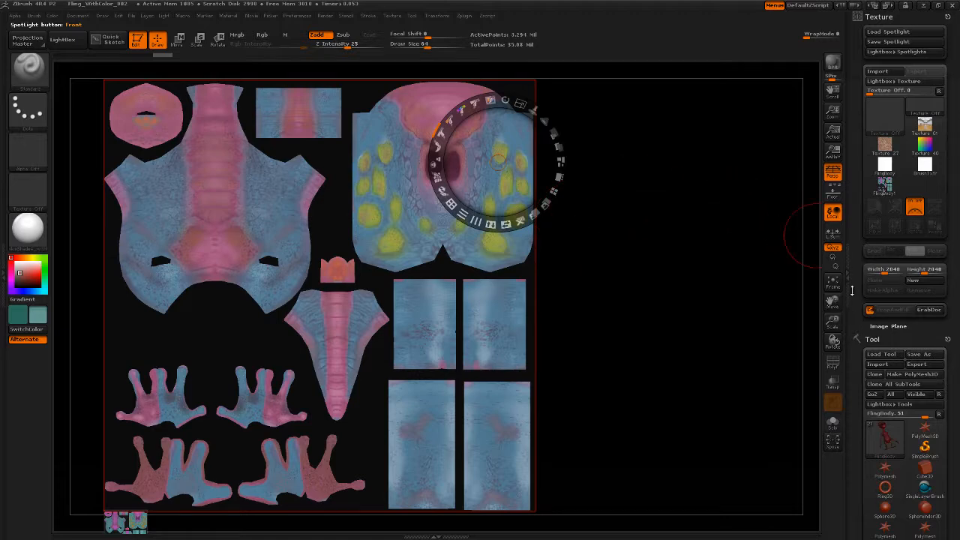
Turn off Spotlight to show the character alone and reopen the Texture options
left_click_drag(852, 291, 870, 313)
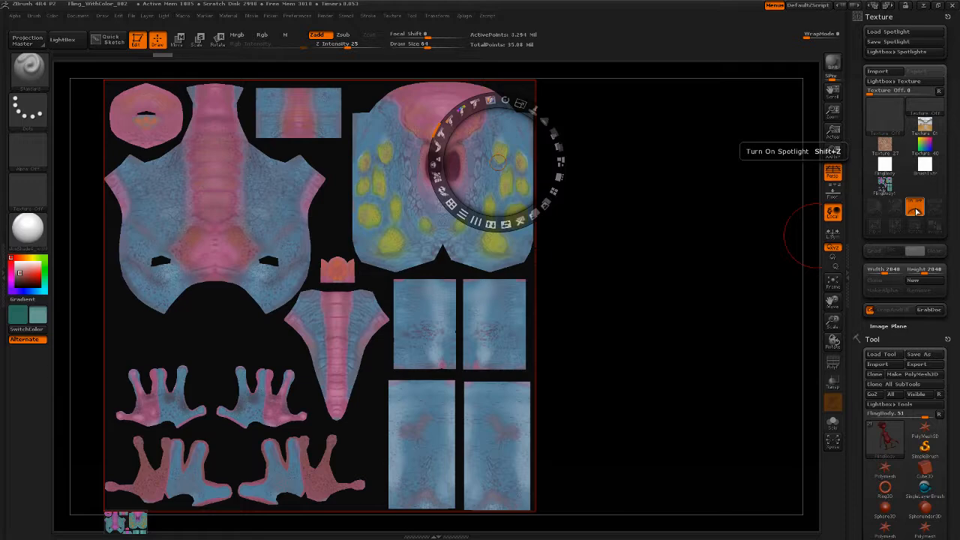
left_click(916, 212)
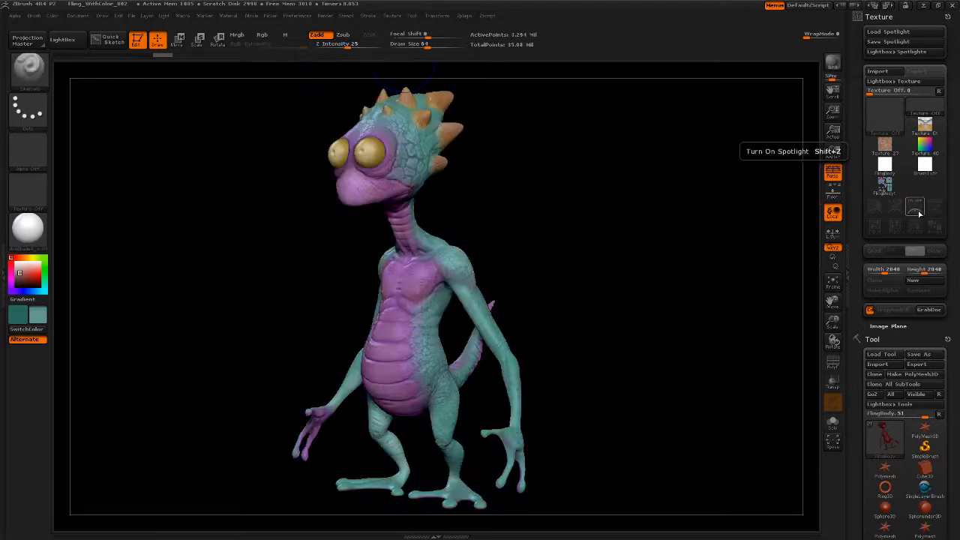
left_click(392, 16)
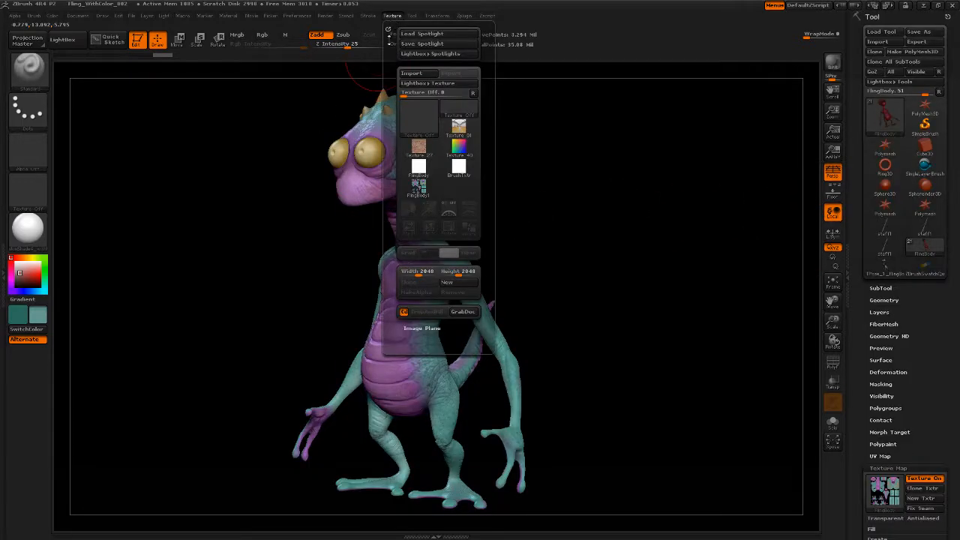
Assign the recoloured FlingBody1 texture as the body's texture map
mouse_move(424, 190)
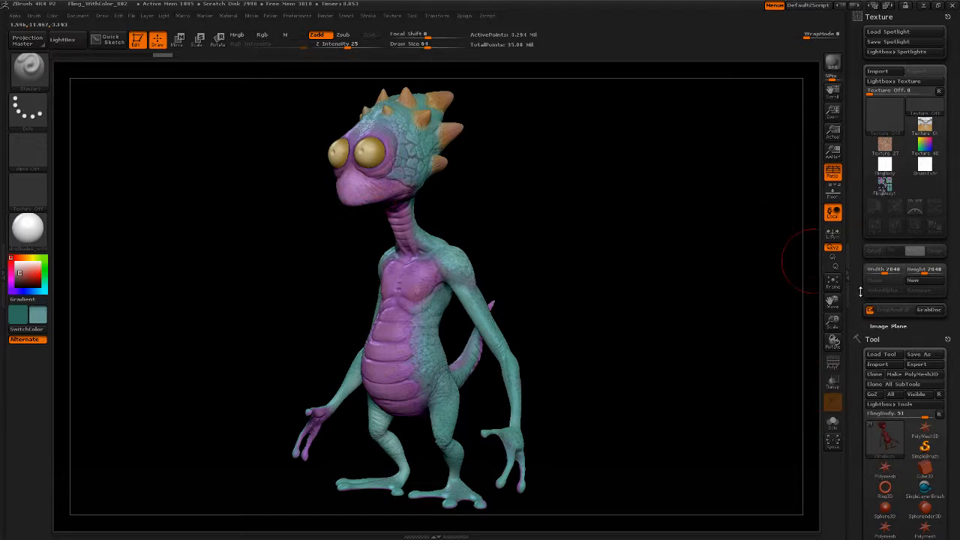
left_click_drag(861, 291, 860, 196)
left_click_drag(861, 383, 861, 367)
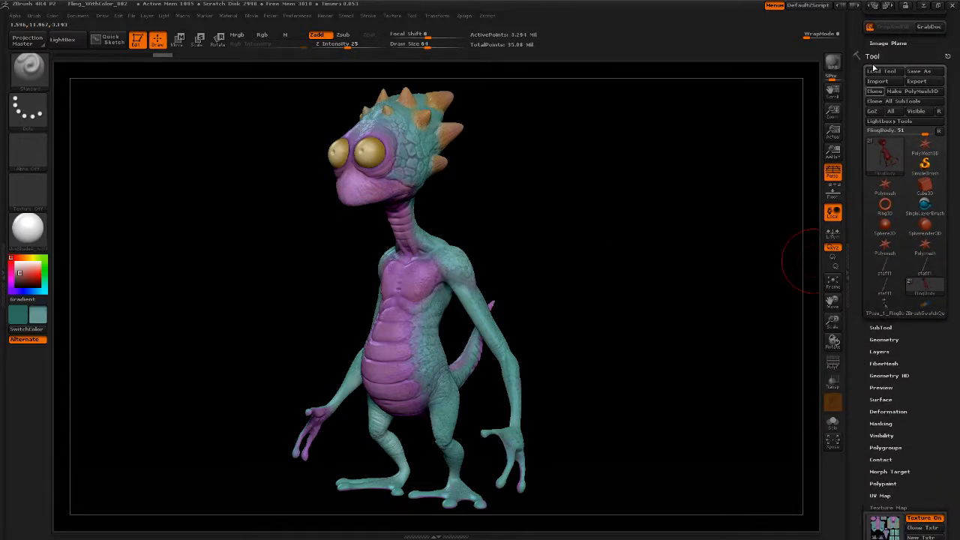
mouse_move(861, 435)
left_mouse_down()
mouse_move(860, 316)
mouse_move(861, 439)
left_mouse_up()
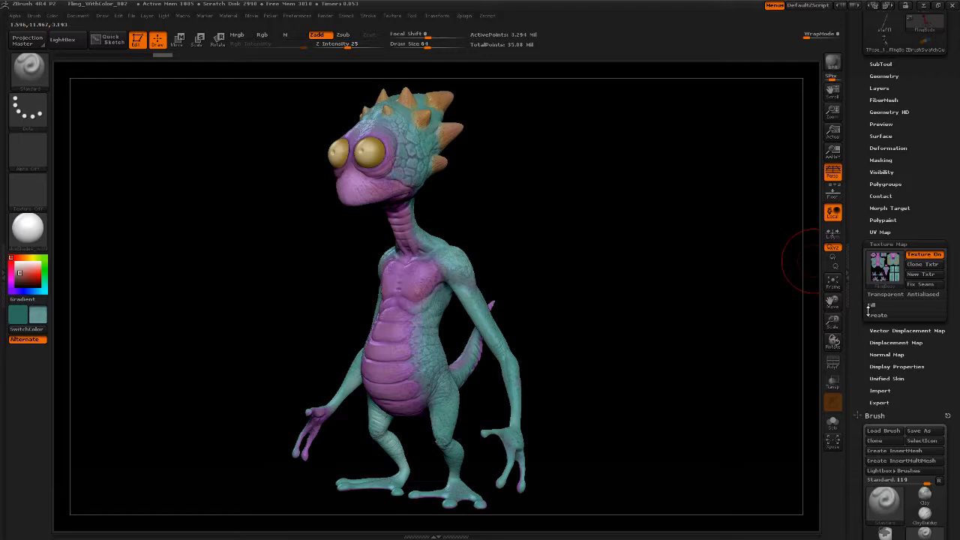
left_click(884, 272)
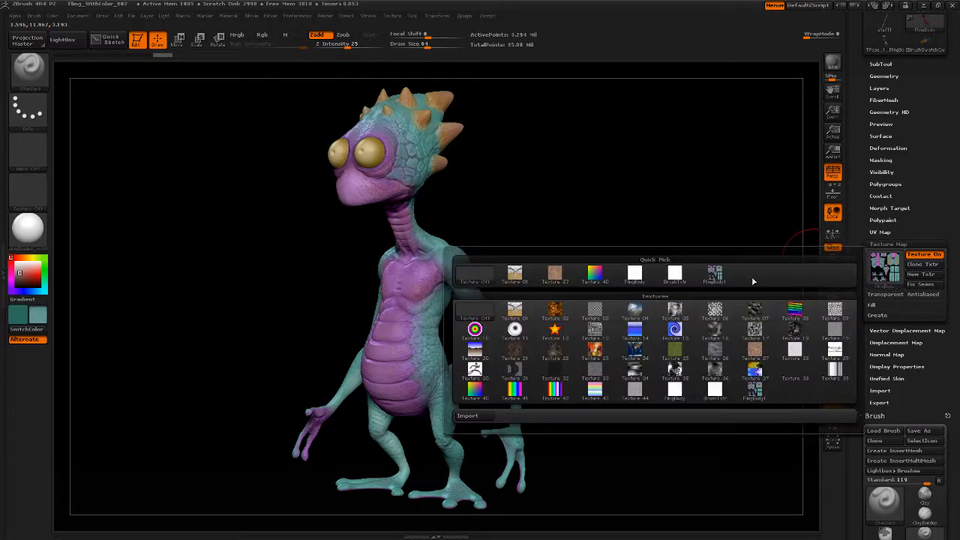
mouse_move(722, 280)
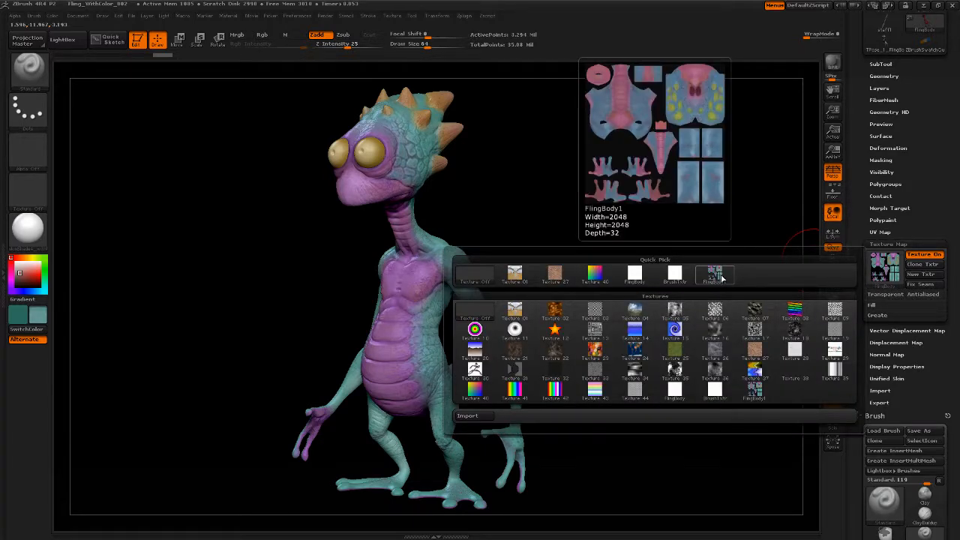
left_click(722, 280)
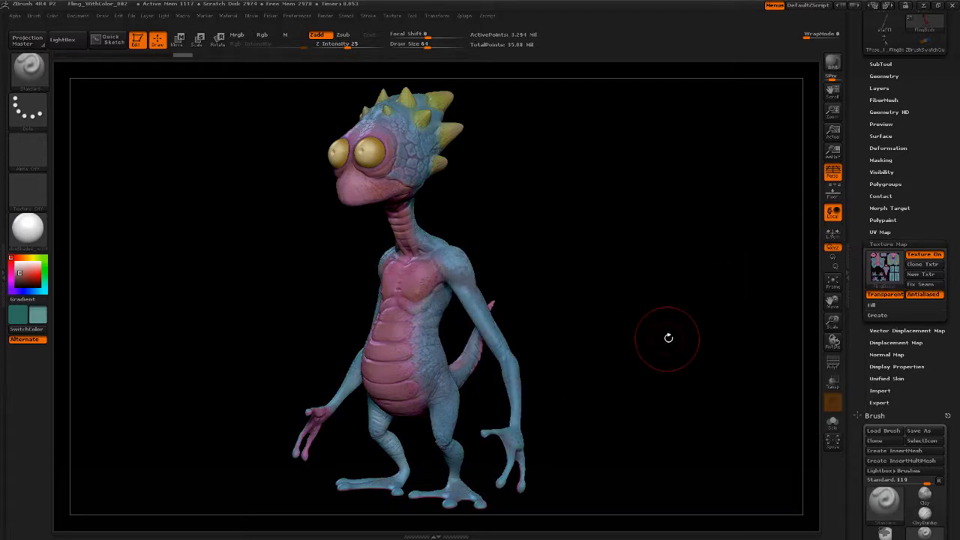
mouse_move(664, 343)
left_mouse_down()
mouse_move(633, 349)
mouse_move(660, 360)
mouse_move(653, 350)
mouse_move(673, 344)
mouse_move(651, 350)
left_mouse_up()
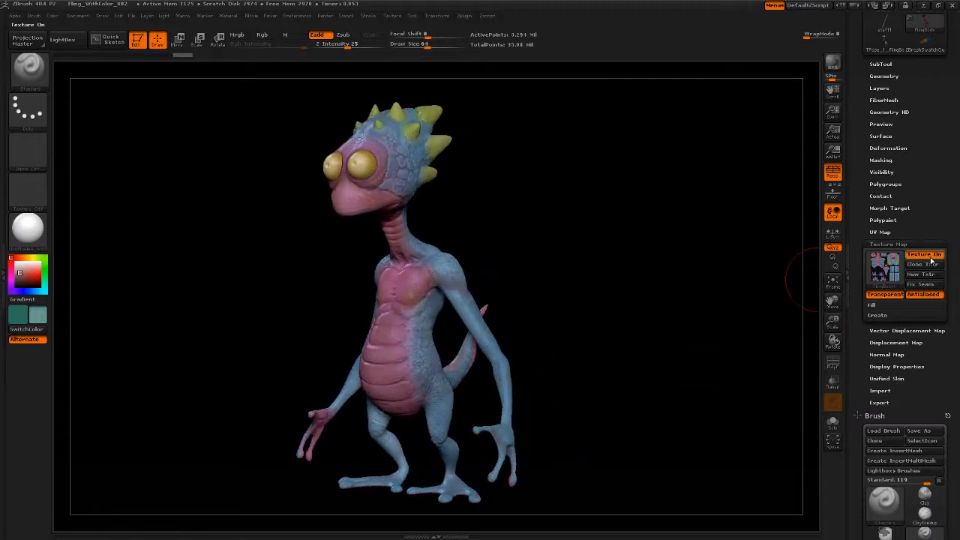
Switch the body's texture map off and on to compare the original polypaint with the recoloured texture
left_click(926, 255)
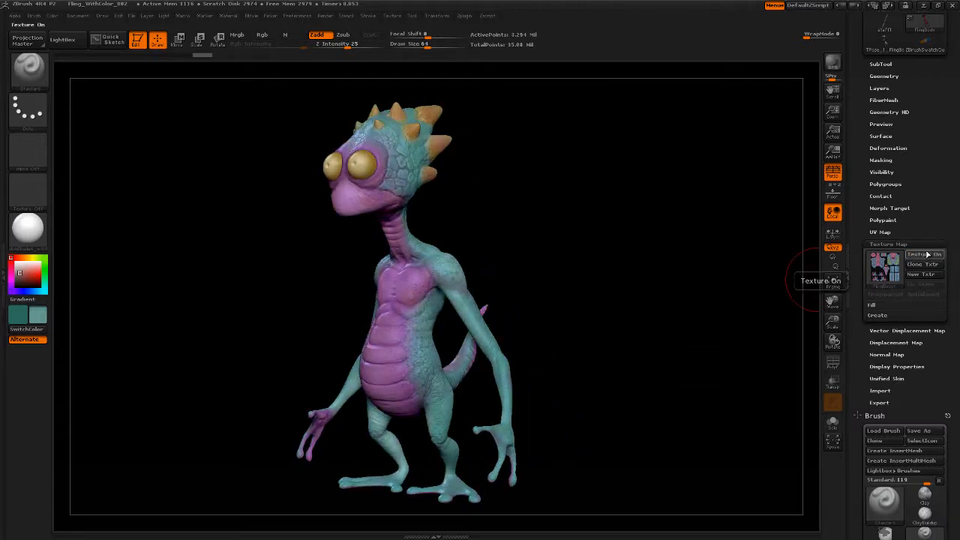
left_click(933, 256)
left_click(933, 256)
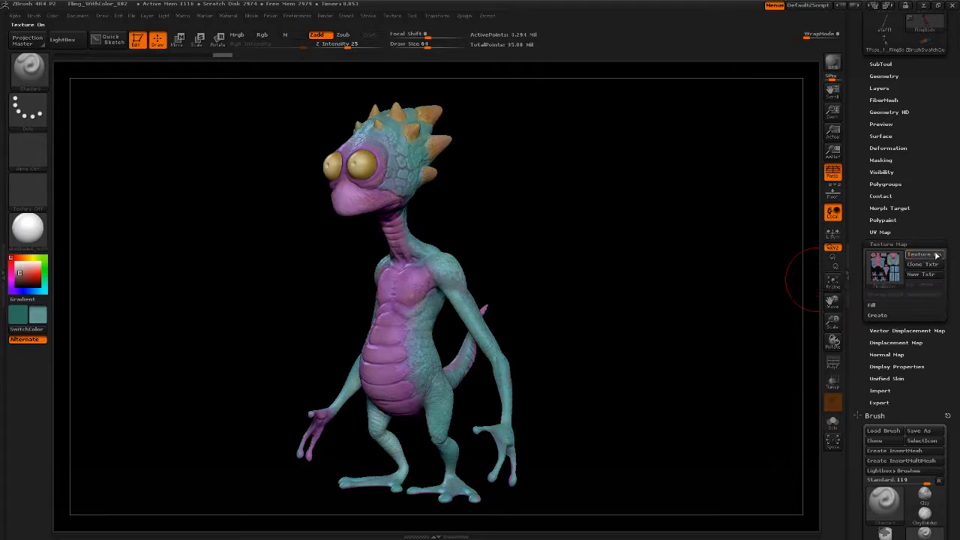
left_click(926, 255)
left_click(936, 256)
left_click(936, 257)
mouse_move(882, 274)
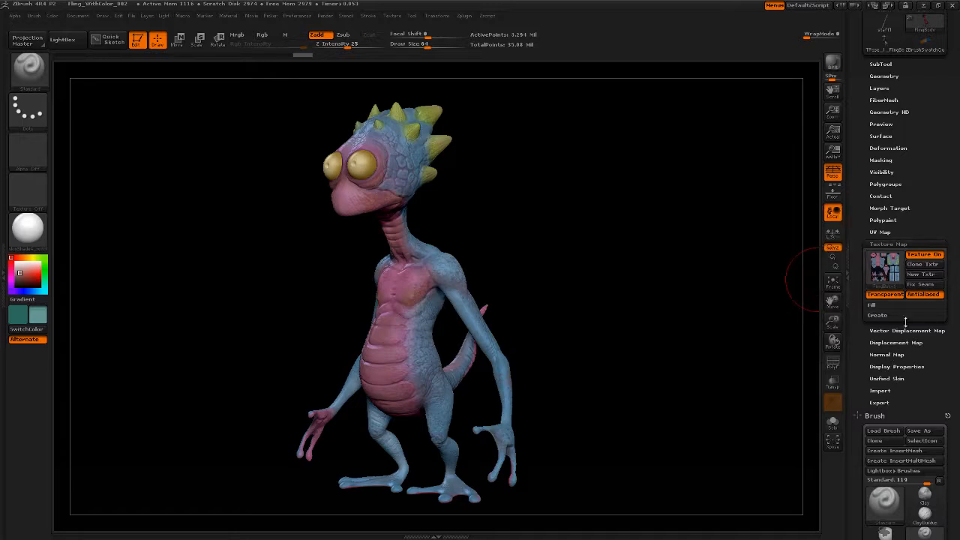
Enable Rgb mode, lower Rgb Intensity to 11 and blend the texture map's colours into the polypaint
left_click(882, 220)
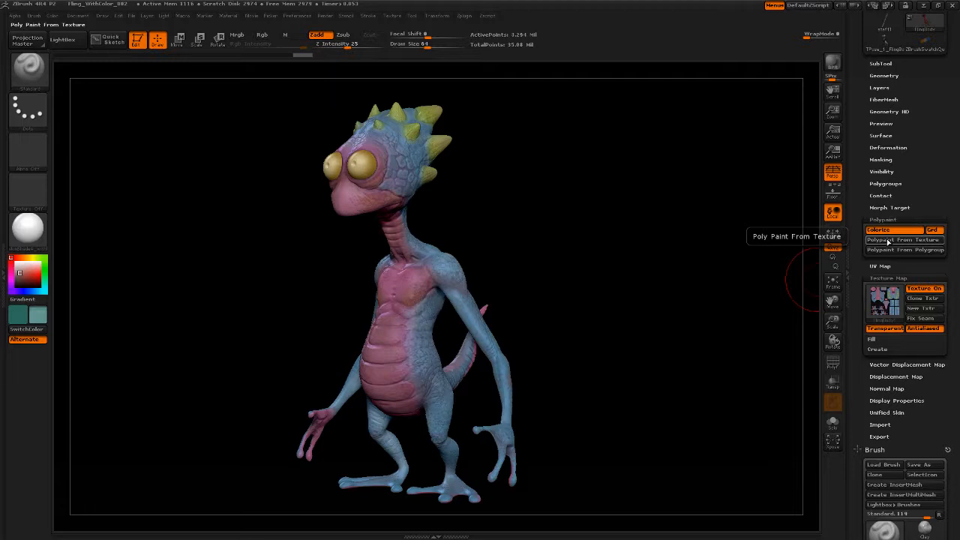
left_click(894, 241)
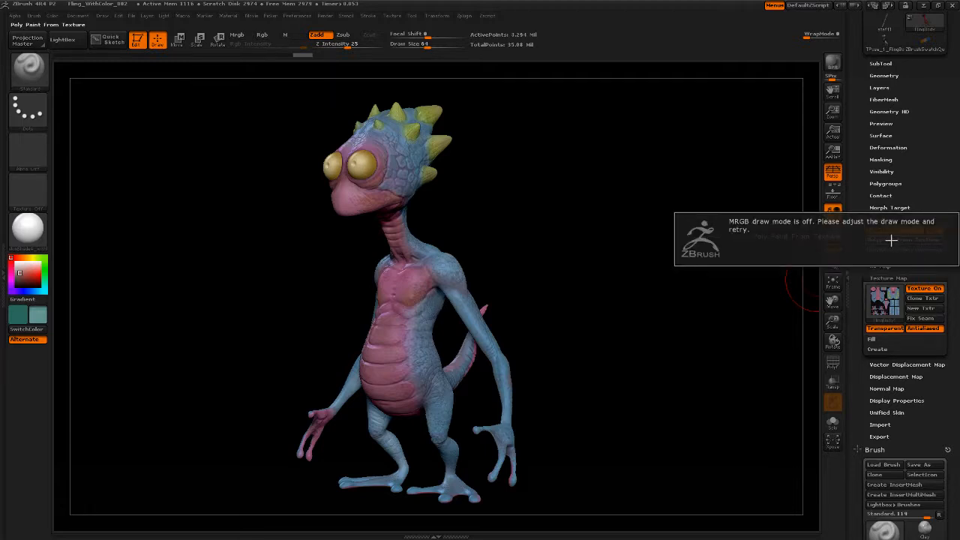
left_click(262, 34)
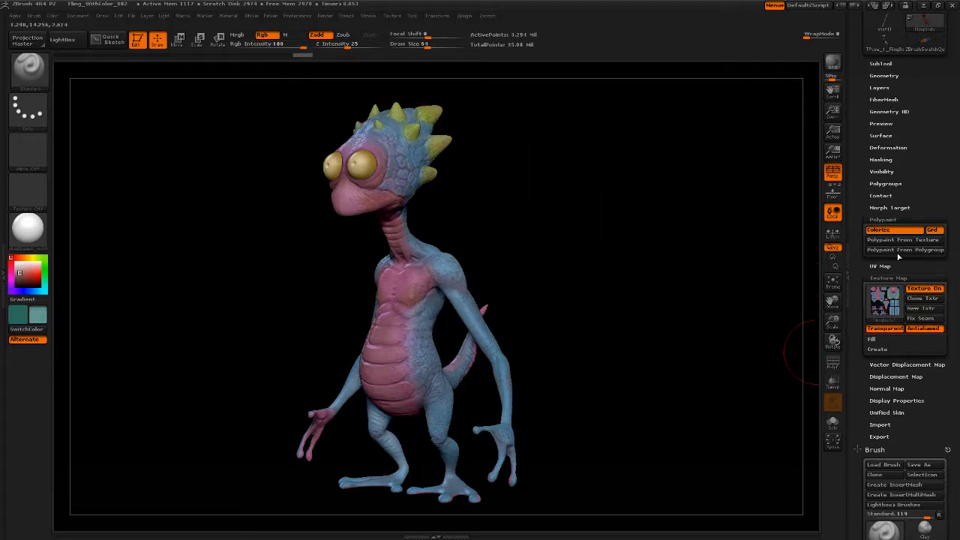
left_click_drag(276, 45, 262, 45)
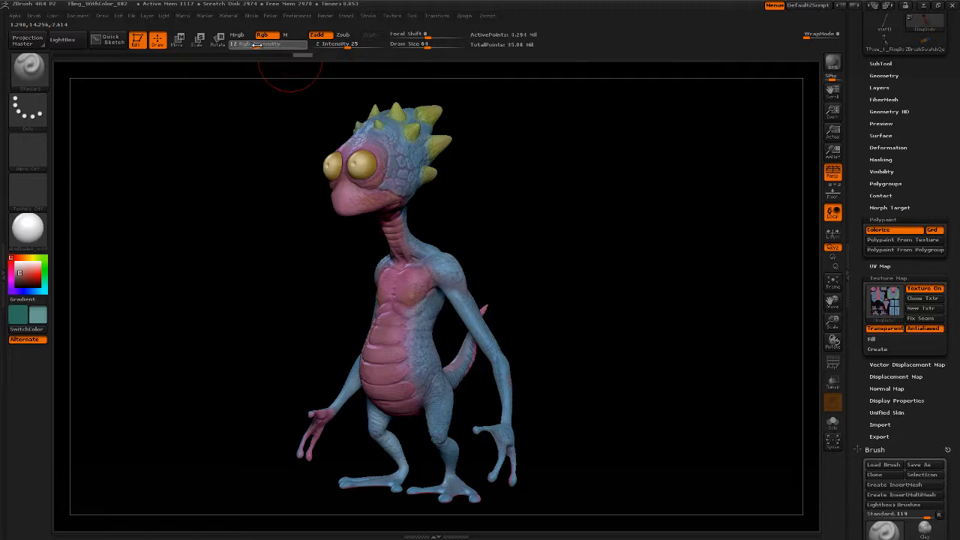
left_click_drag(255, 44, 257, 44)
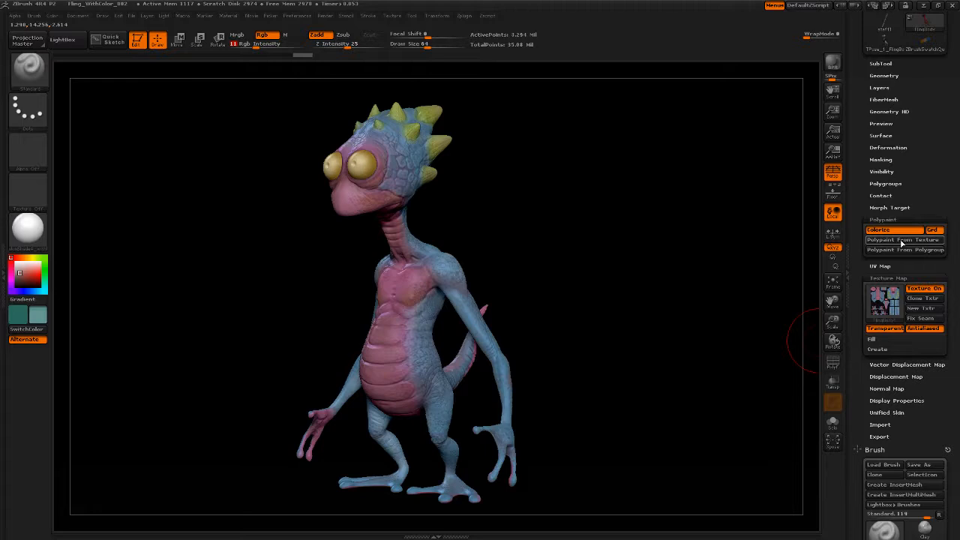
left_click(906, 240)
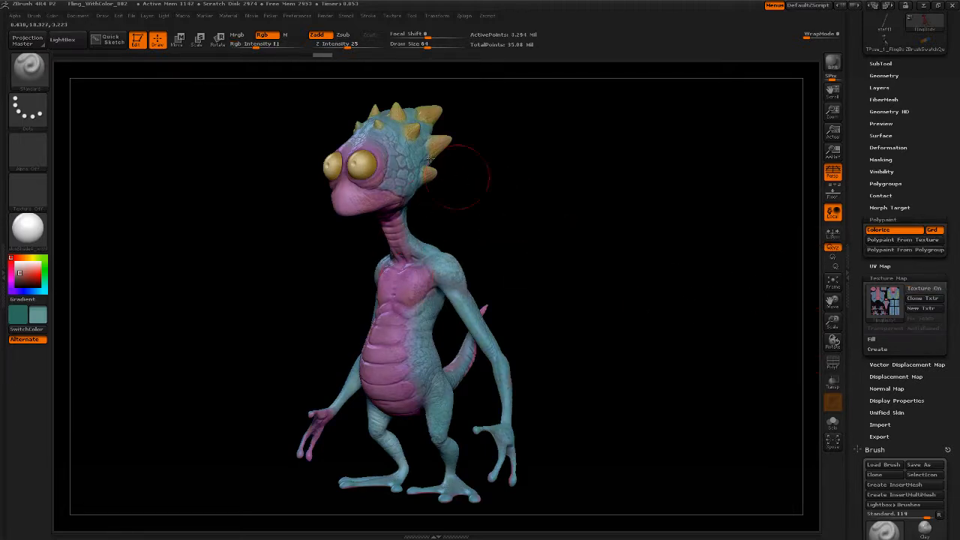
Set Rgb Intensity to 100, convert the texture map fully to polypaint, and inspect the body up close and from the side
left_click_drag(257, 47, 307, 46)
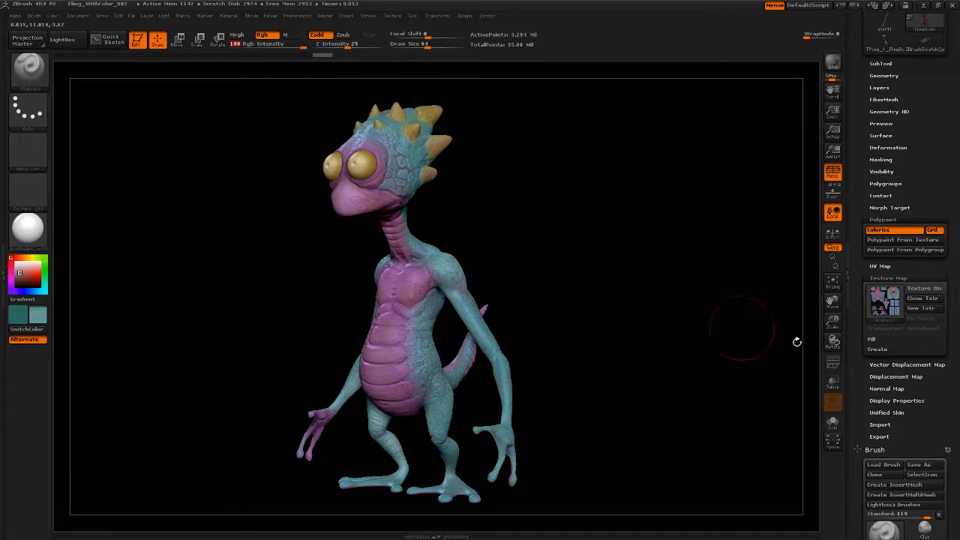
left_click(307, 46)
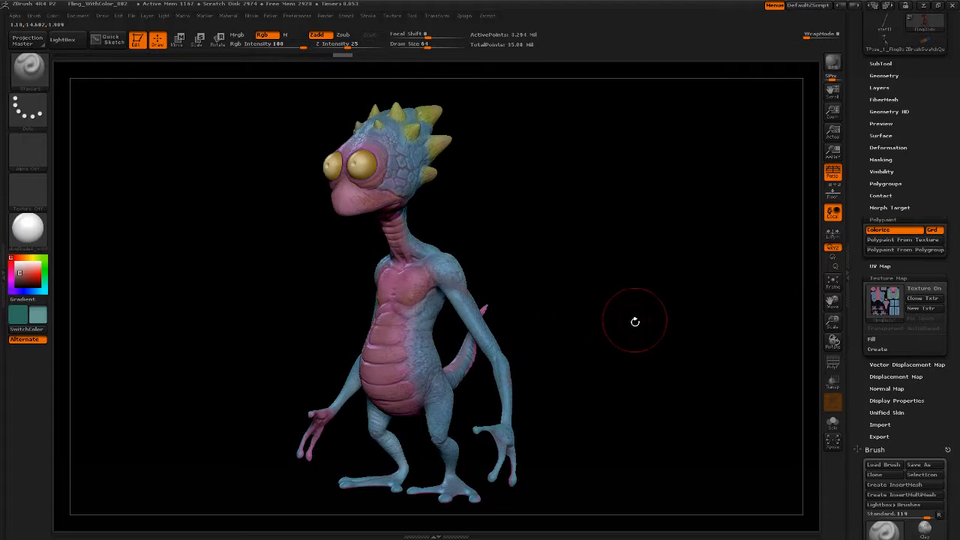
left_click_drag(635, 321, 659, 345)
left_click_drag(592, 261, 627, 218, "alt")
left_click_drag(668, 300, 693, 358, "alt")
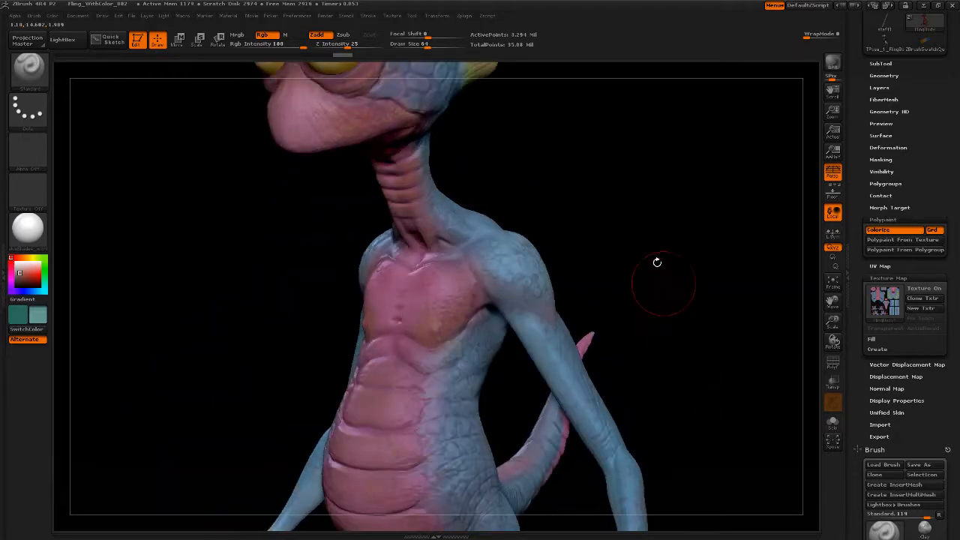
left_click_drag(657, 262, 617, 268, "alt")
left_click_drag(668, 396, 664, 310)
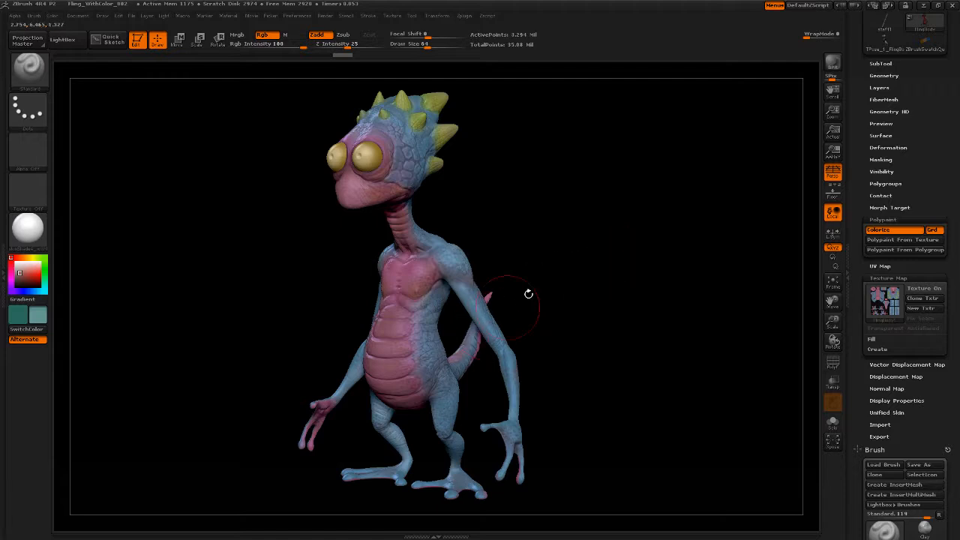
left_click_drag(600, 299, 576, 304)
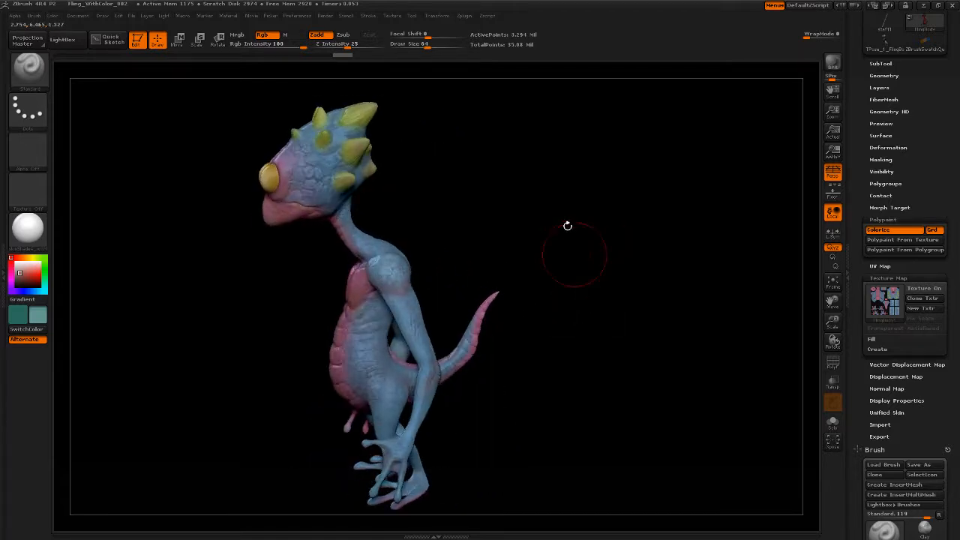
left_click_drag(584, 249, 610, 250)
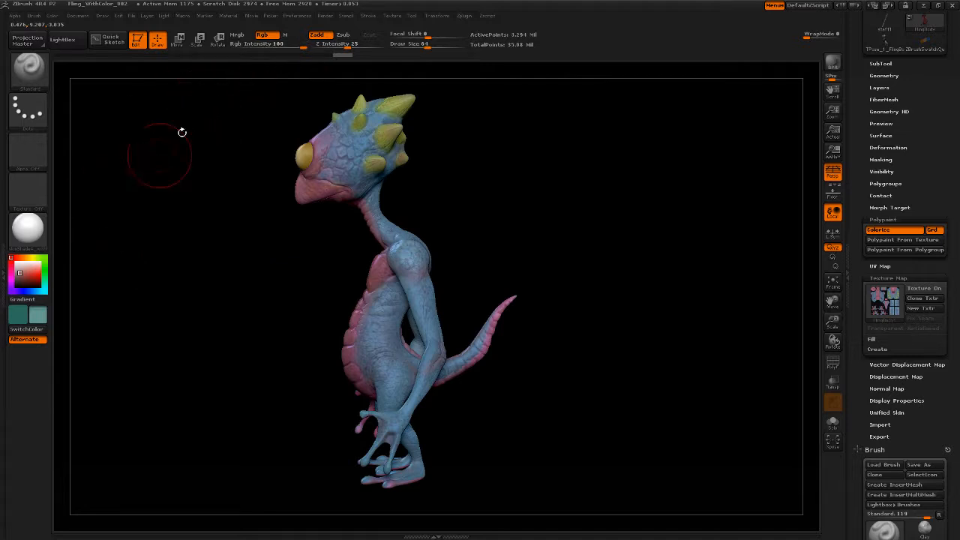
With Zadd off, Draw Size 118 and a greyish blue colour, paint over the back of the head, its spikes and the upper back
left_click(322, 39)
left_click_drag(31, 278, 349, 158)
mouse_move(413, 197)
left_mouse_down()
mouse_move(490, 182)
mouse_move(573, 196)
mouse_move(508, 202)
left_mouse_up()
key("s")
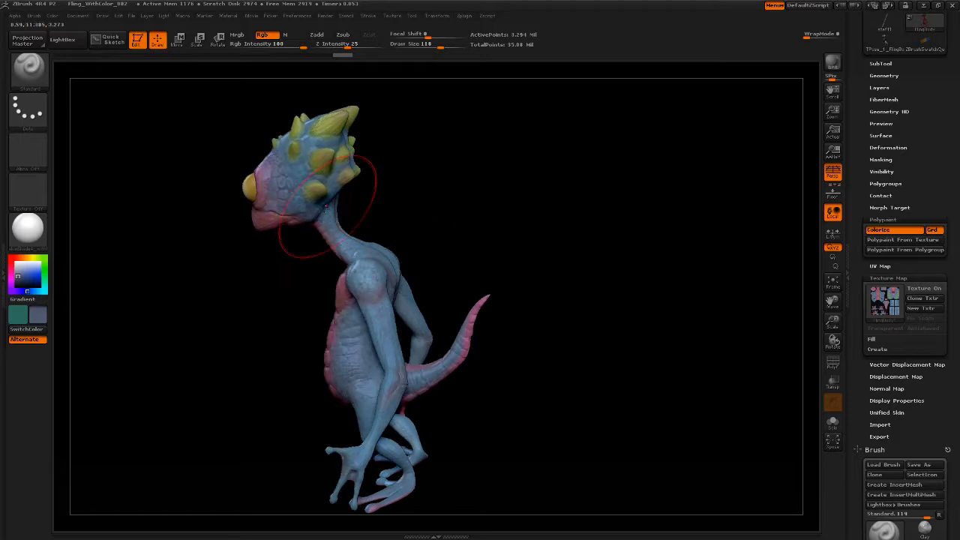
left_click_drag(326, 200, 303, 216)
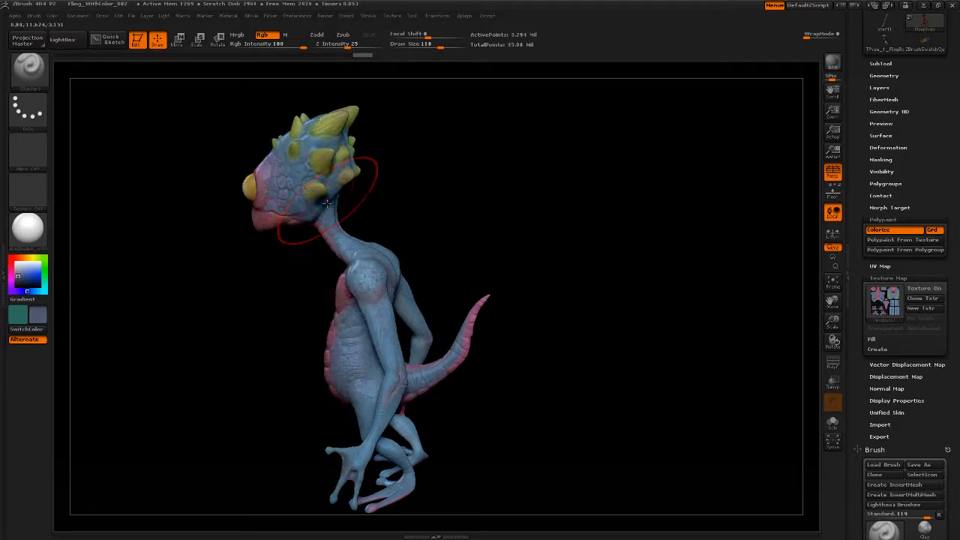
left_click_drag(339, 162, 301, 186)
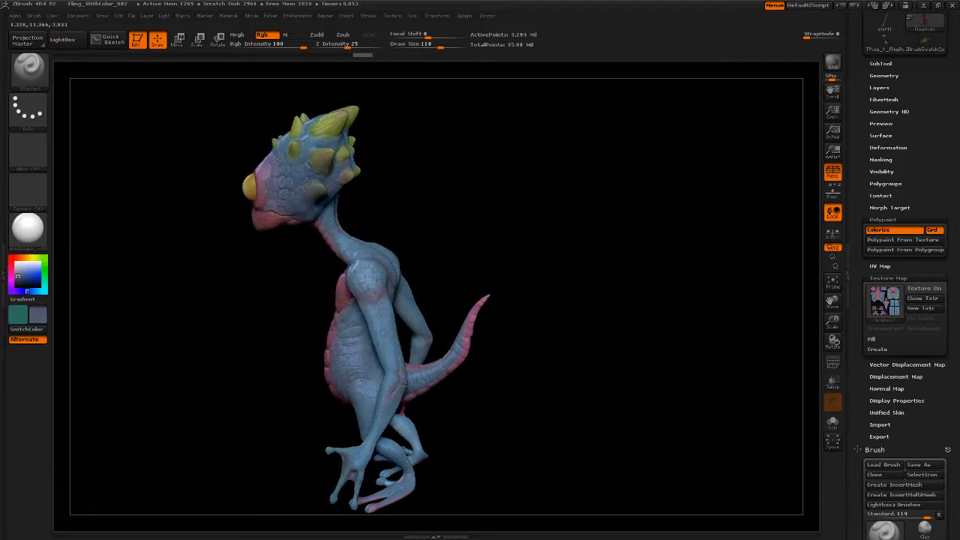
left_click_drag(326, 141, 347, 158)
left_click_drag(410, 189, 425, 198)
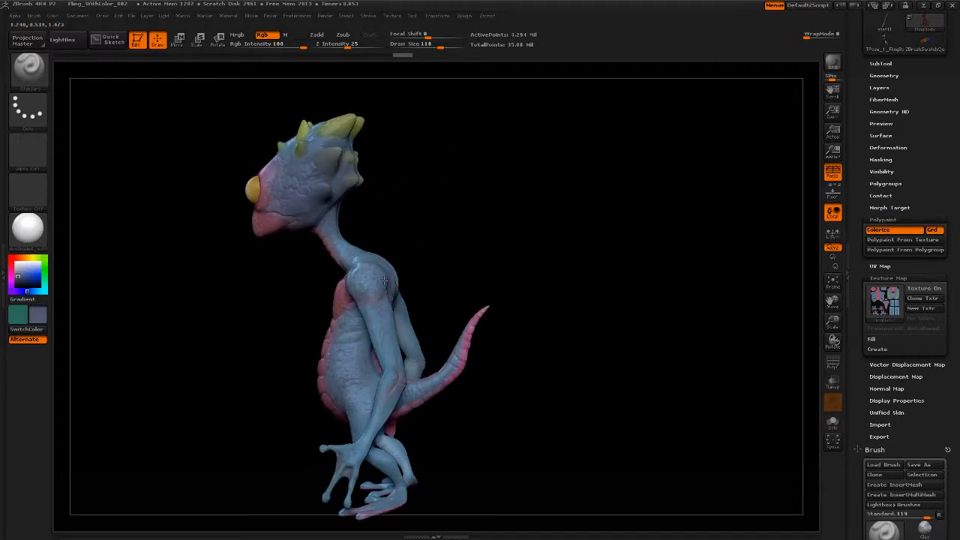
left_click_drag(467, 265, 399, 241)
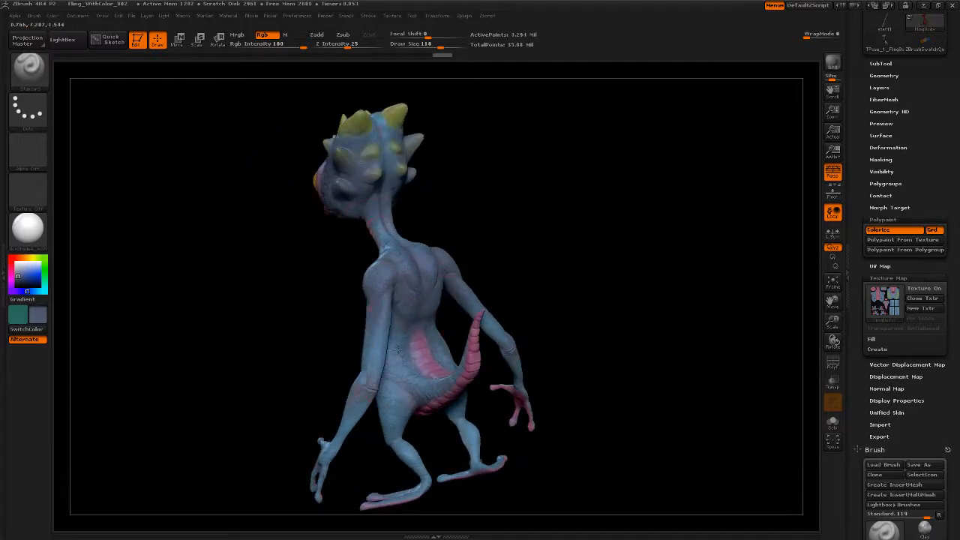
left_click_drag(408, 236, 785, 360)
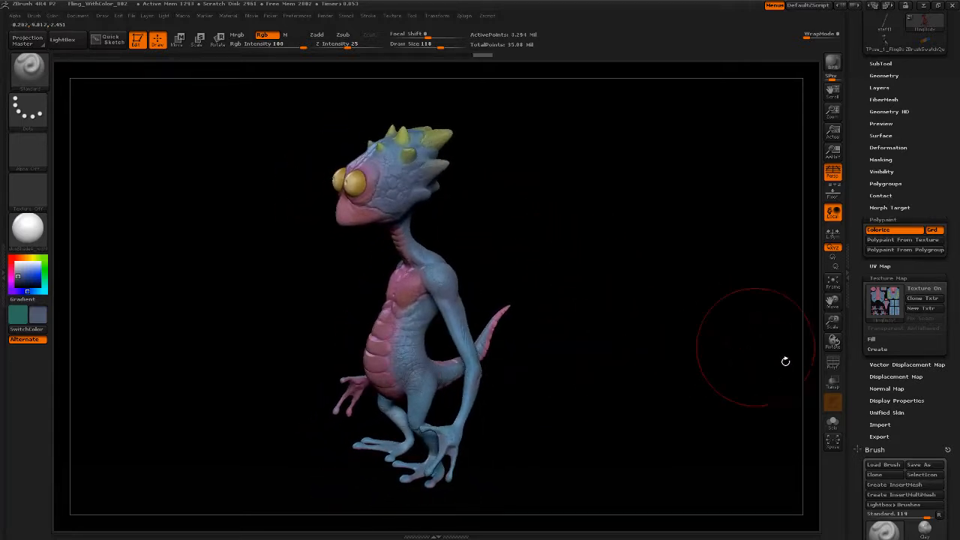
Create a new texture map from the repainted polypaint and check it on the character
left_click(877, 349)
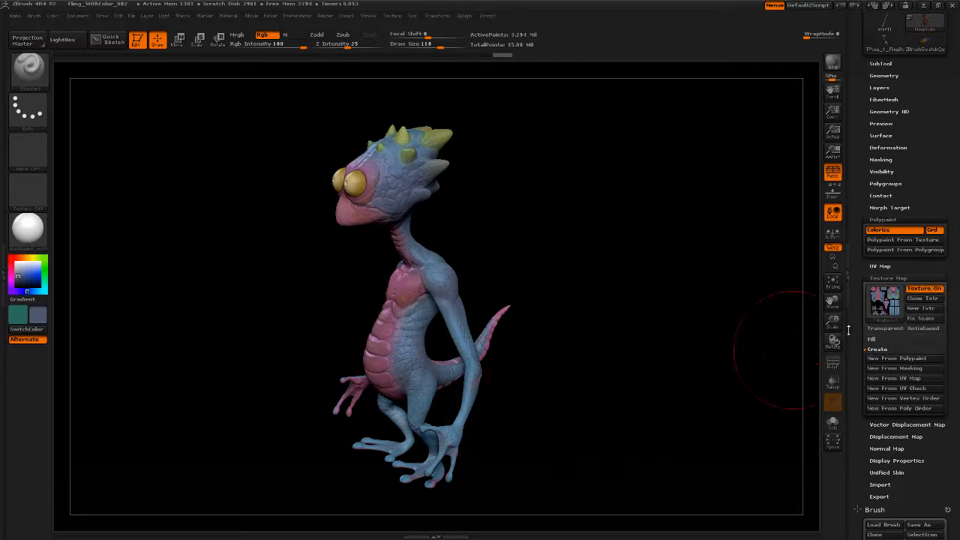
mouse_move(893, 307)
left_click_drag(715, 337, 653, 359)
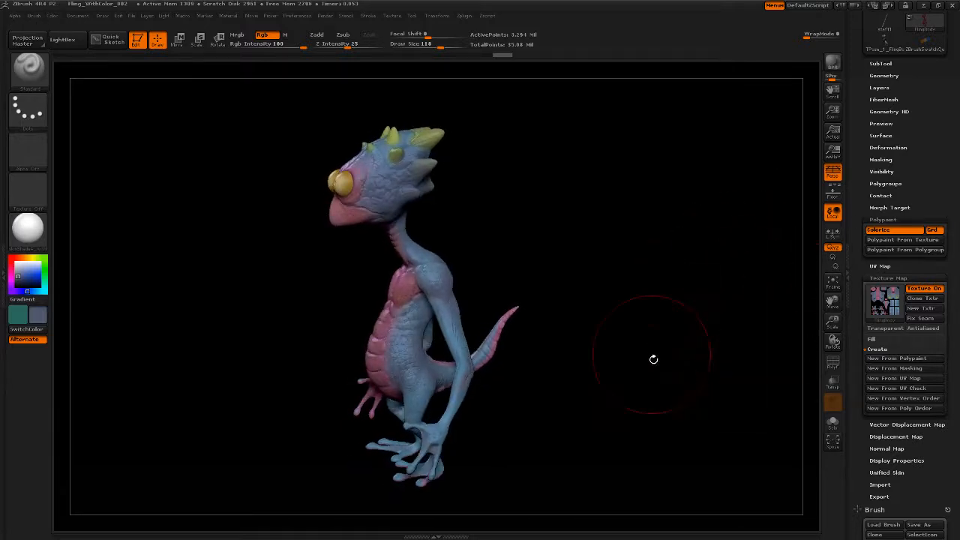
Switch the body's texture map back to FlingBody1 and view the character from the side
left_click(889, 306)
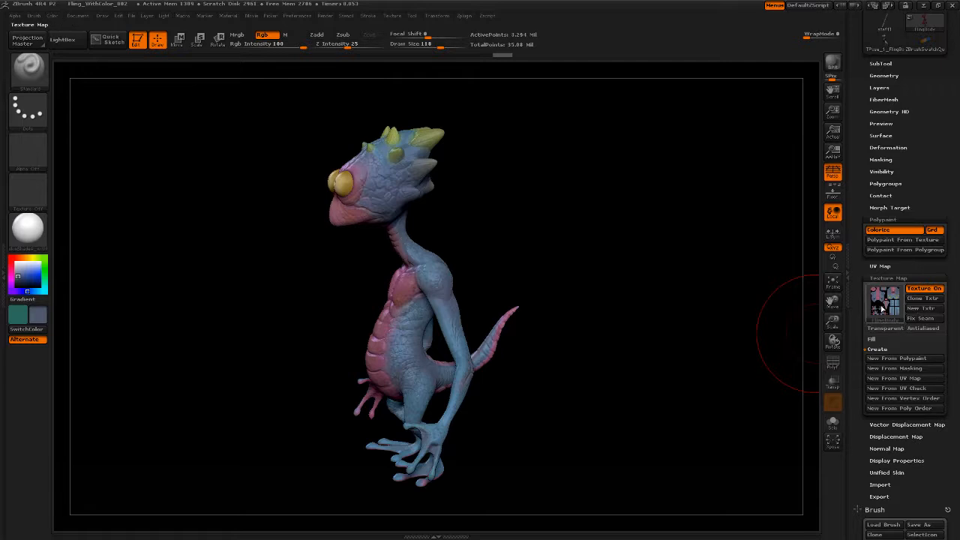
left_click(885, 306)
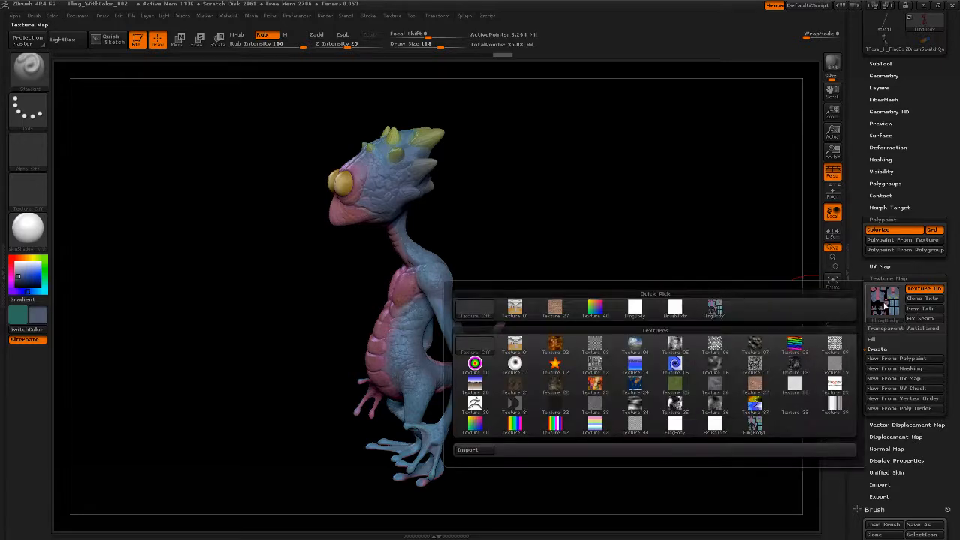
left_click(716, 309)
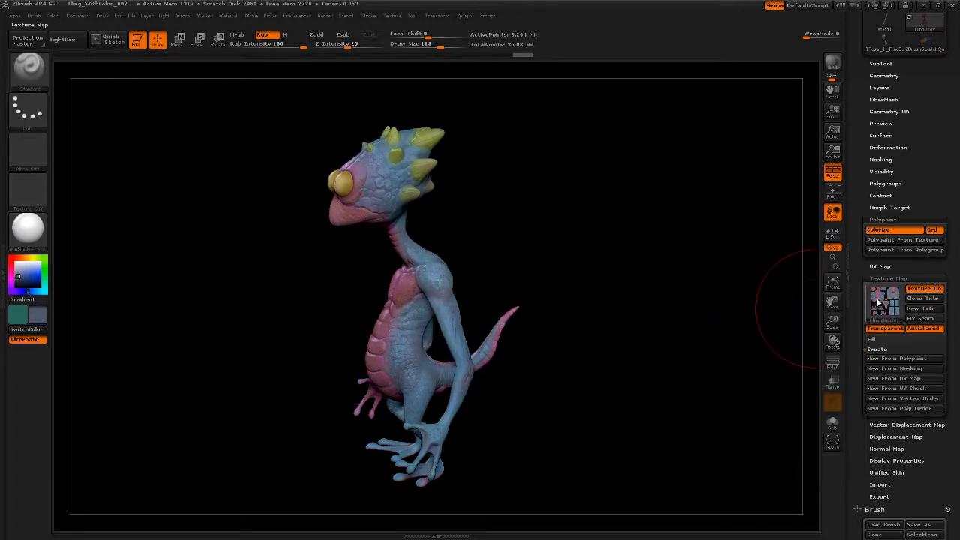
left_click(878, 302)
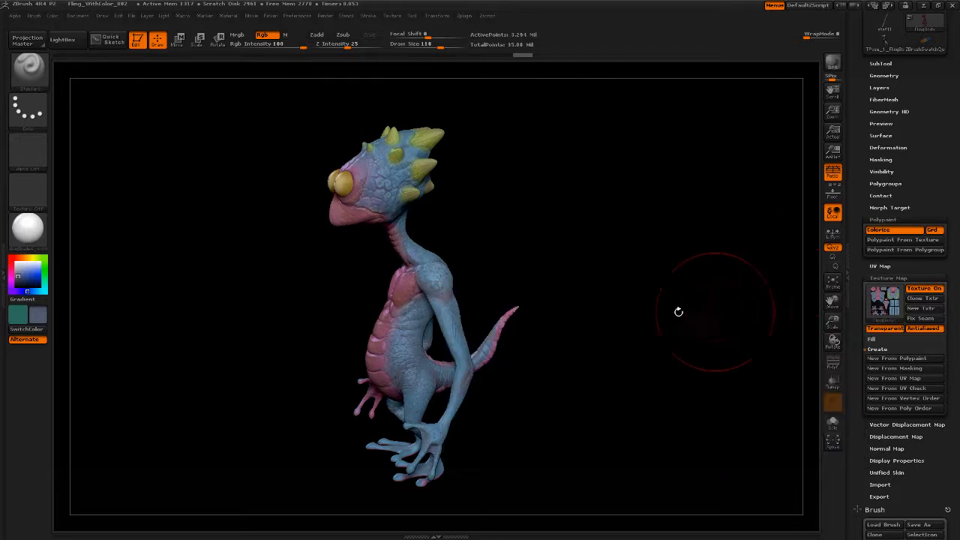
left_click_drag(677, 313, 732, 337)
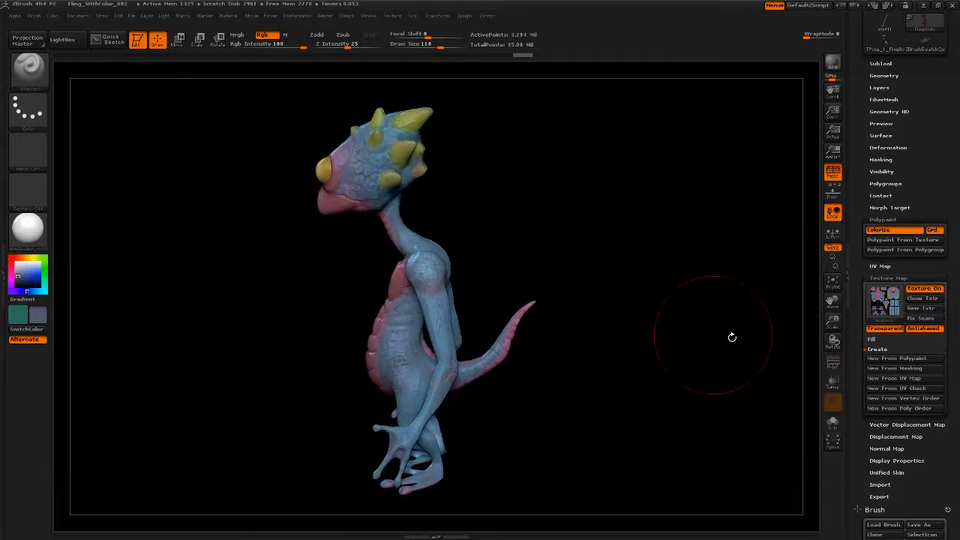
Create a new texture map from the current polypaint and clone it into the texture palette
left_click(892, 359)
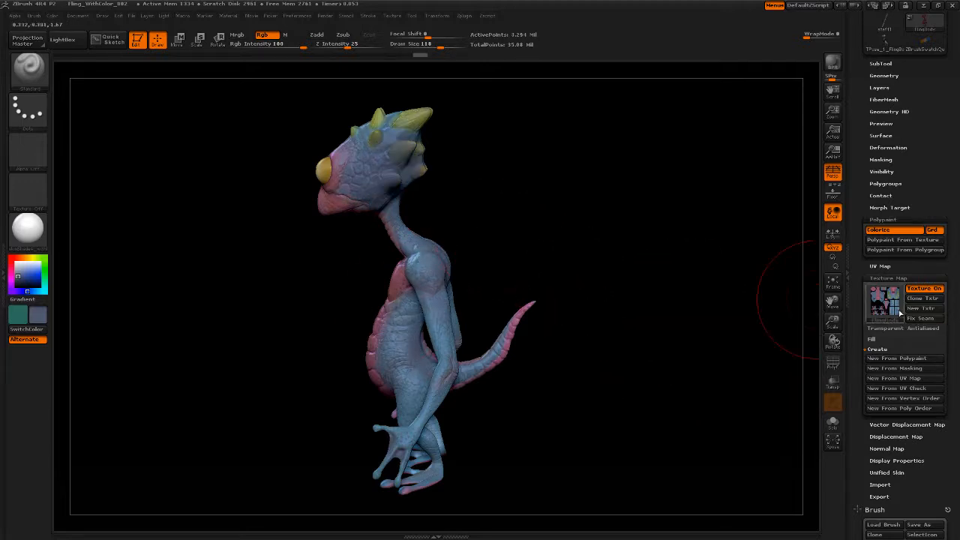
left_click(923, 299)
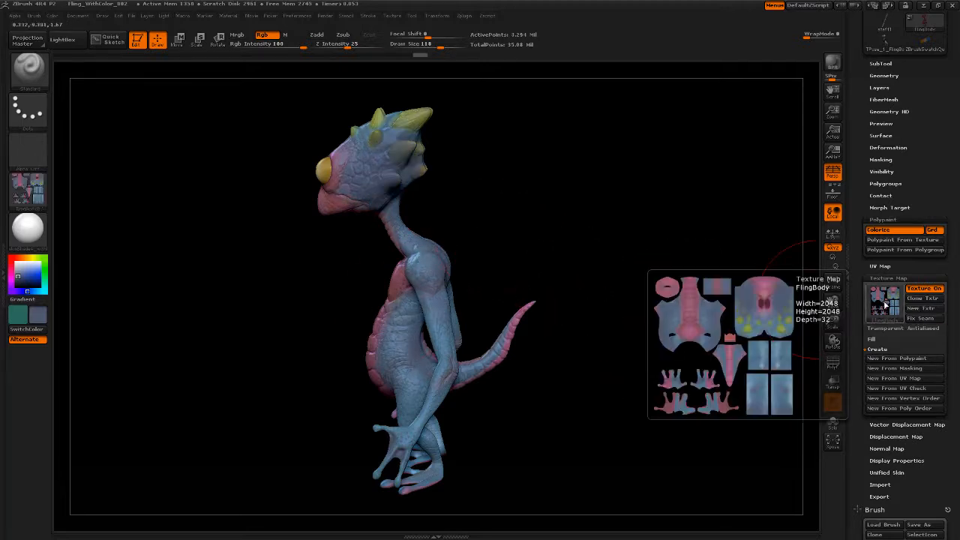
Switch the body's texture map to FlingBody1 and back to the darker repainted version, comparing them from the back and side
left_click(888, 306)
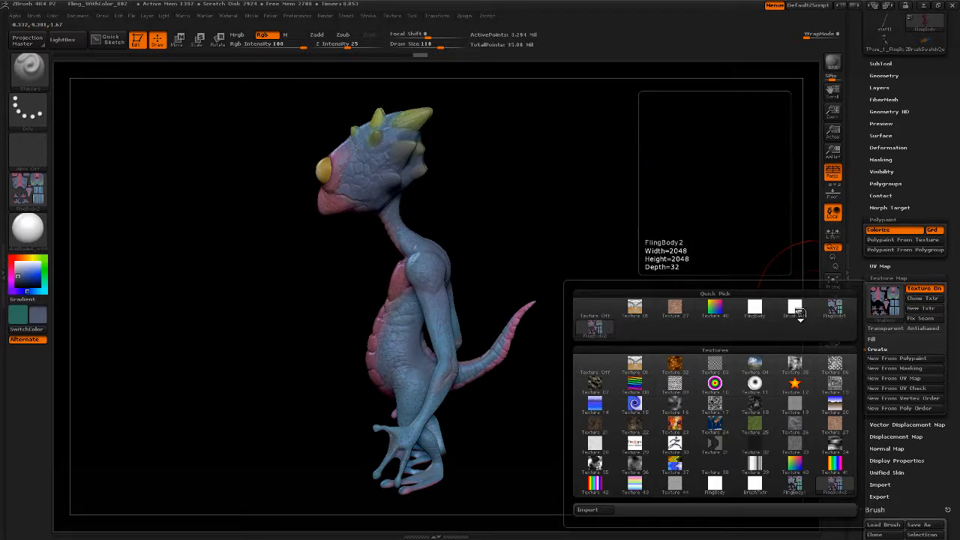
left_click(836, 309)
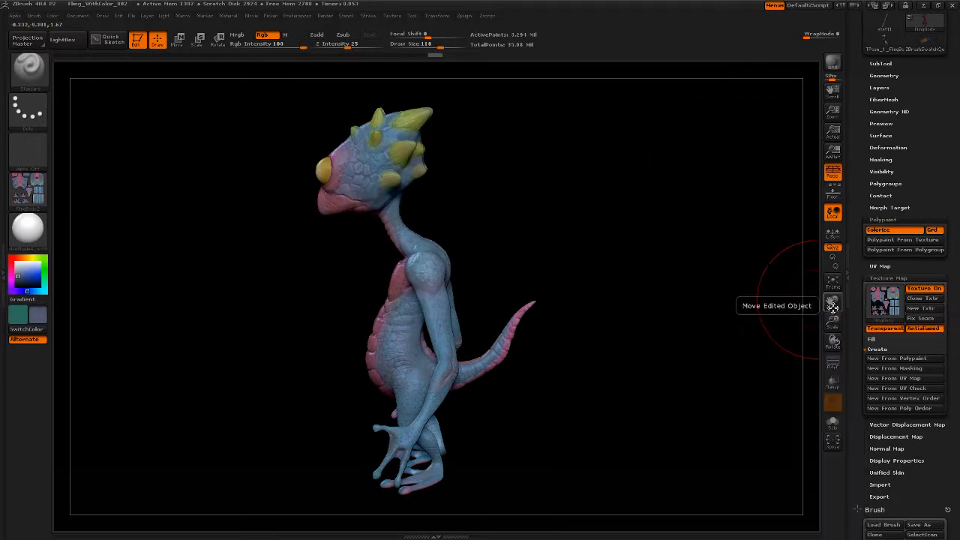
left_click(888, 306)
left_click(839, 315)
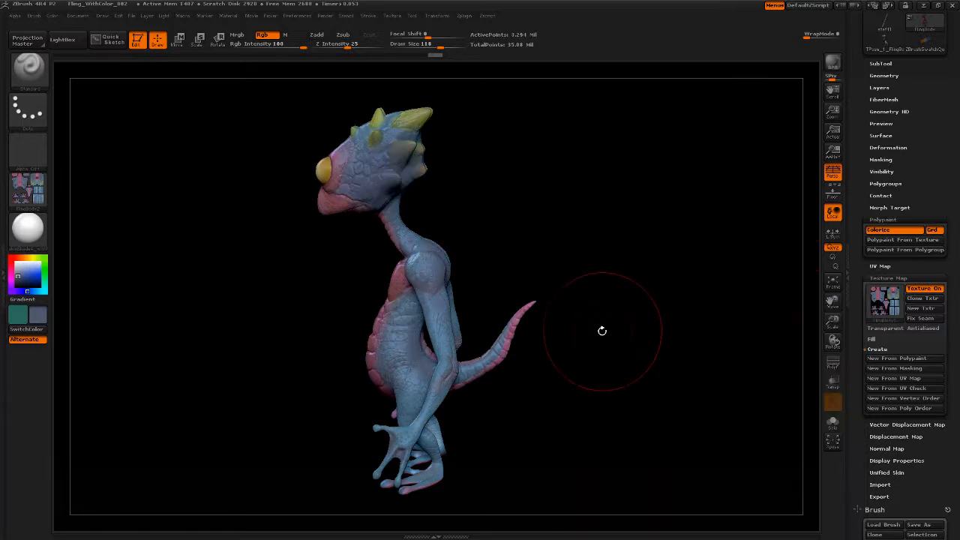
left_click_drag(681, 354, 756, 285)
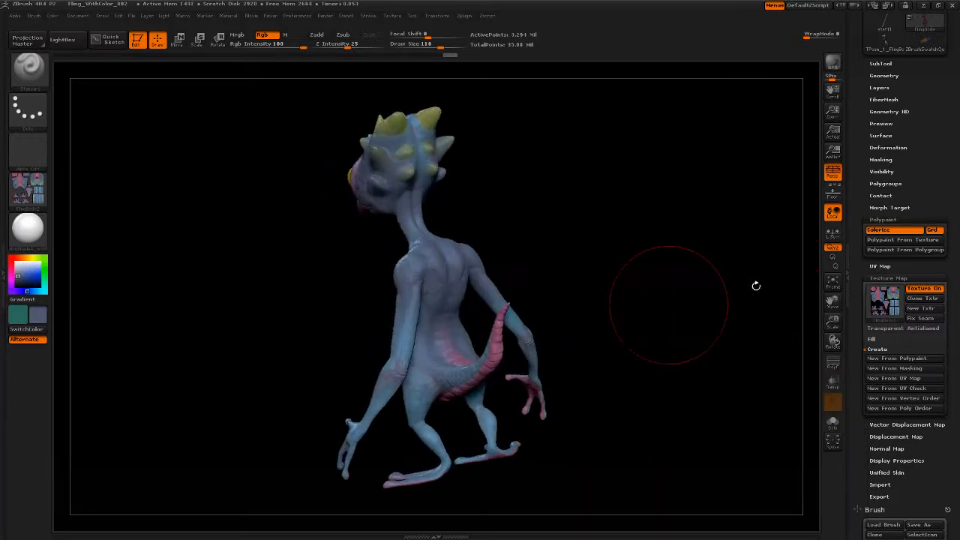
left_click_drag(677, 338, 749, 328)
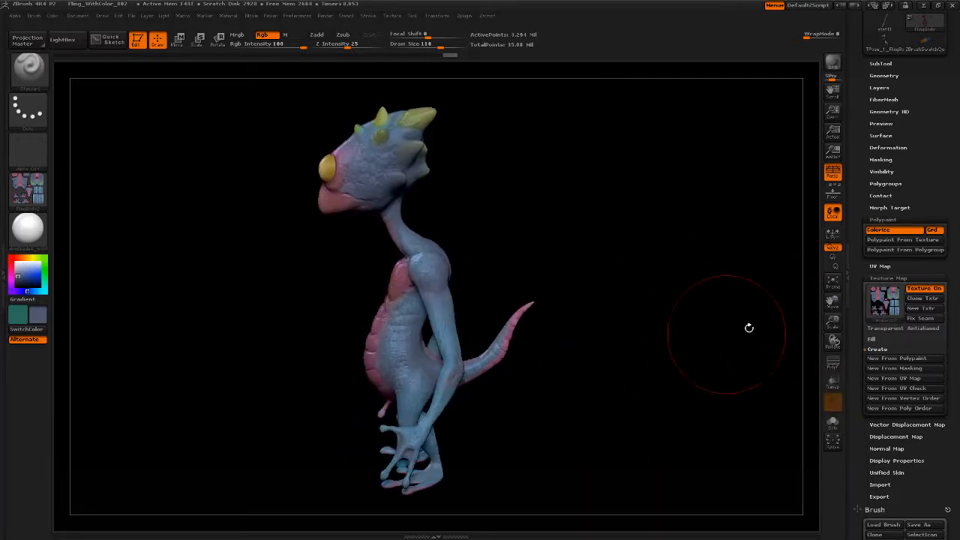
Reassign the version with the bright yellow spikes as the body's texture map and view the character from the front
left_click(887, 306)
left_click(888, 306)
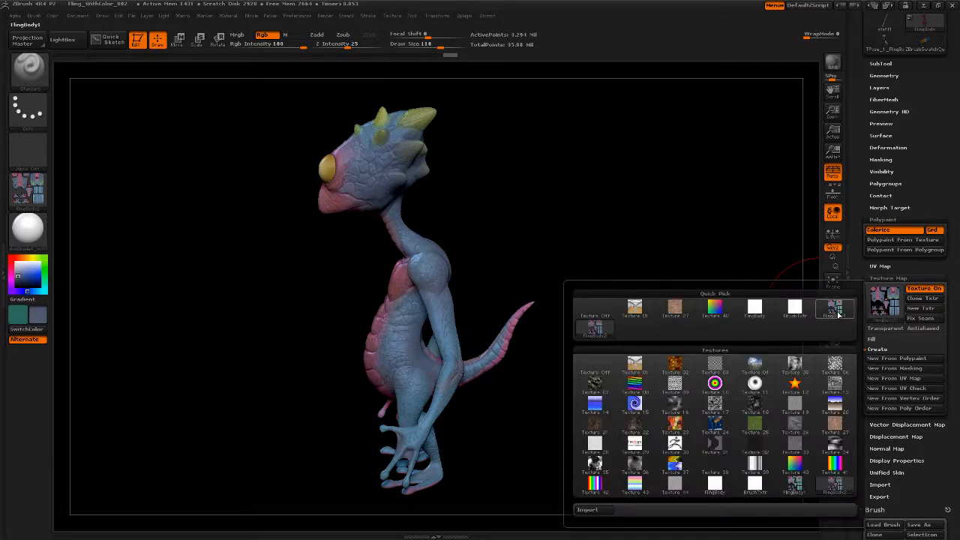
left_click(839, 315)
mouse_move(667, 373)
left_mouse_down()
mouse_move(700, 353)
mouse_move(675, 367)
mouse_move(698, 368)
mouse_move(684, 376)
mouse_move(696, 368)
mouse_move(688, 368)
left_mouse_up()
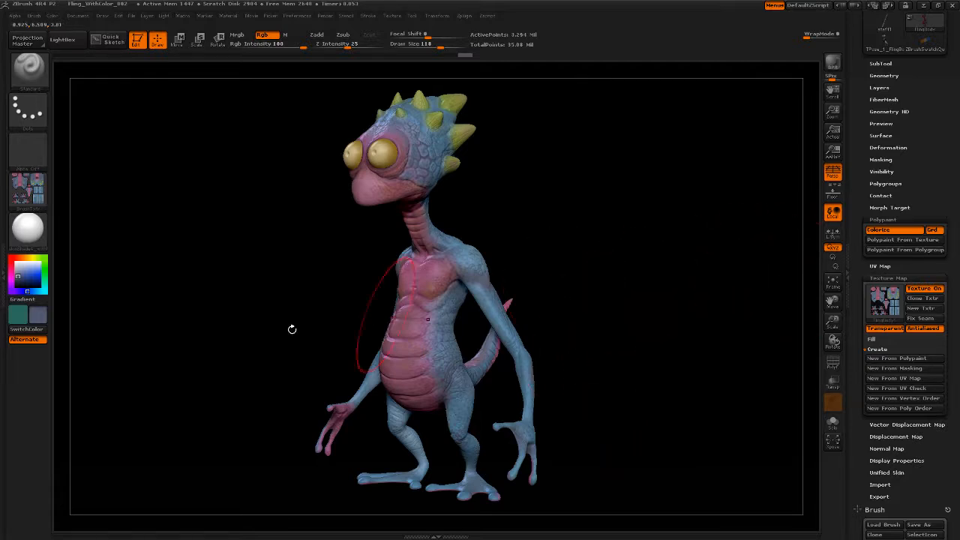
Open the list of available textures for the body's texture map and review the saved versions
left_click(35, 198)
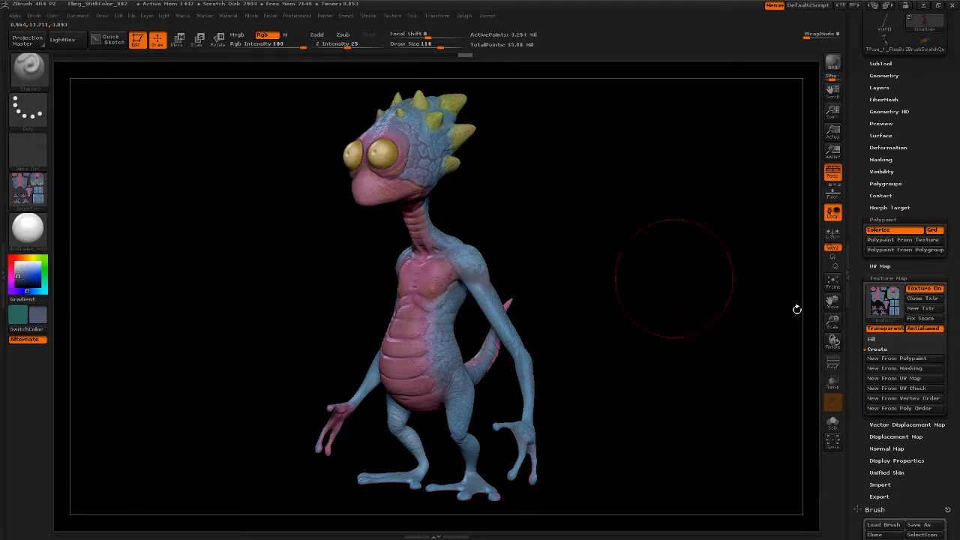
left_click(887, 303)
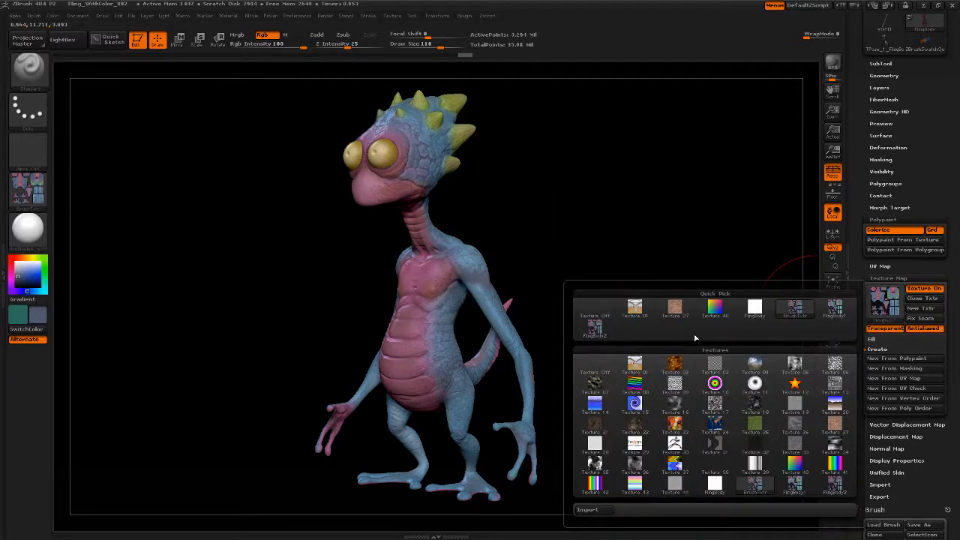